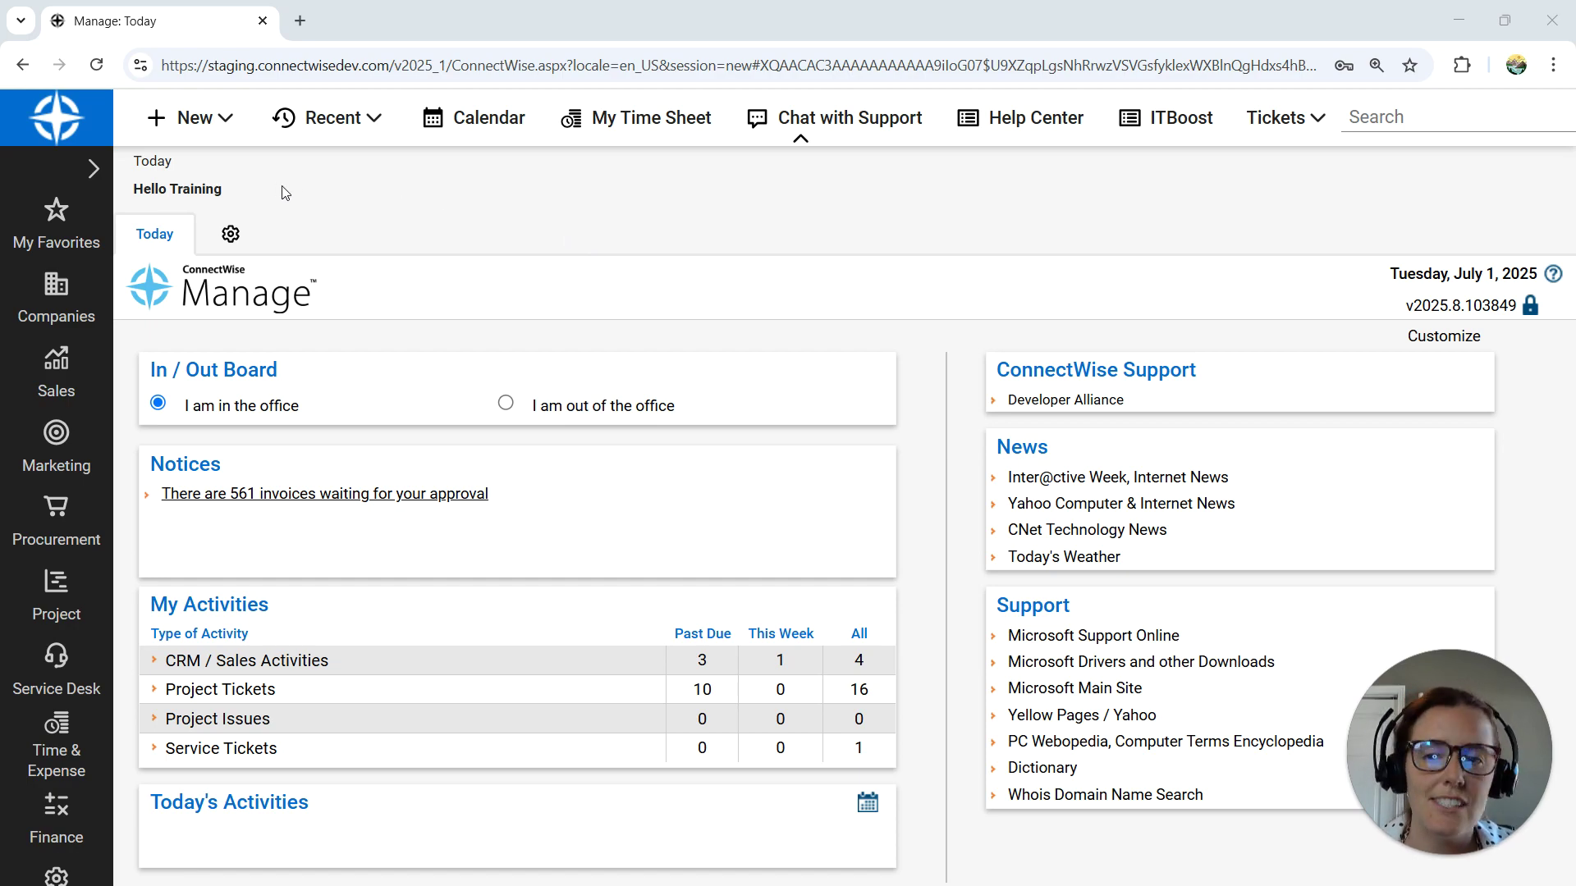
Open Sales > My Opportunities and zoom the browser to 175%.
left_click(67, 373)
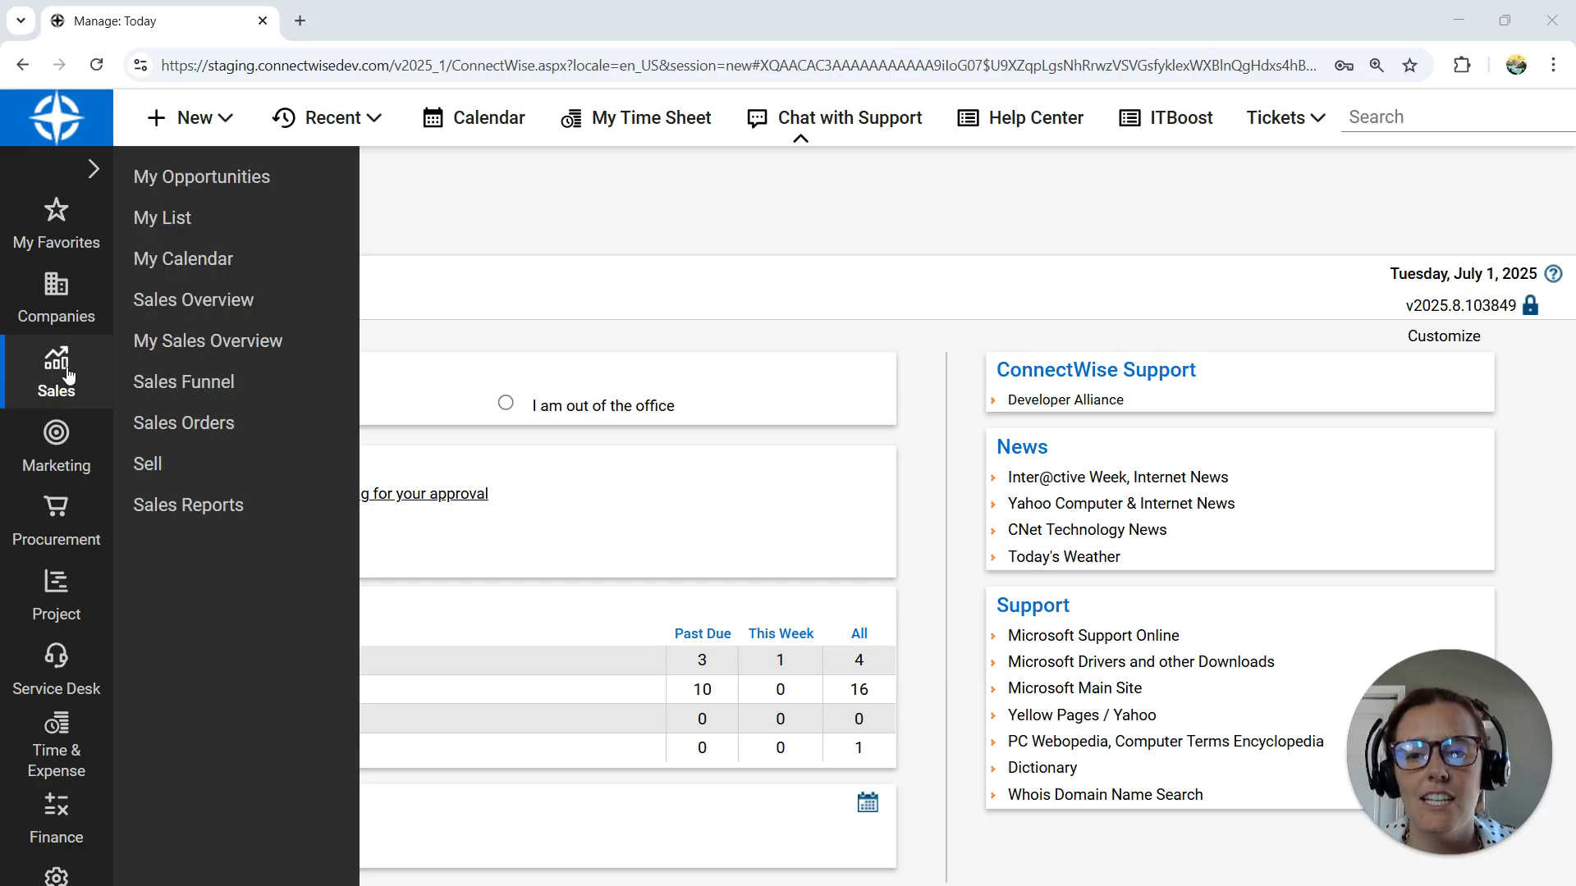
left_click(211, 176)
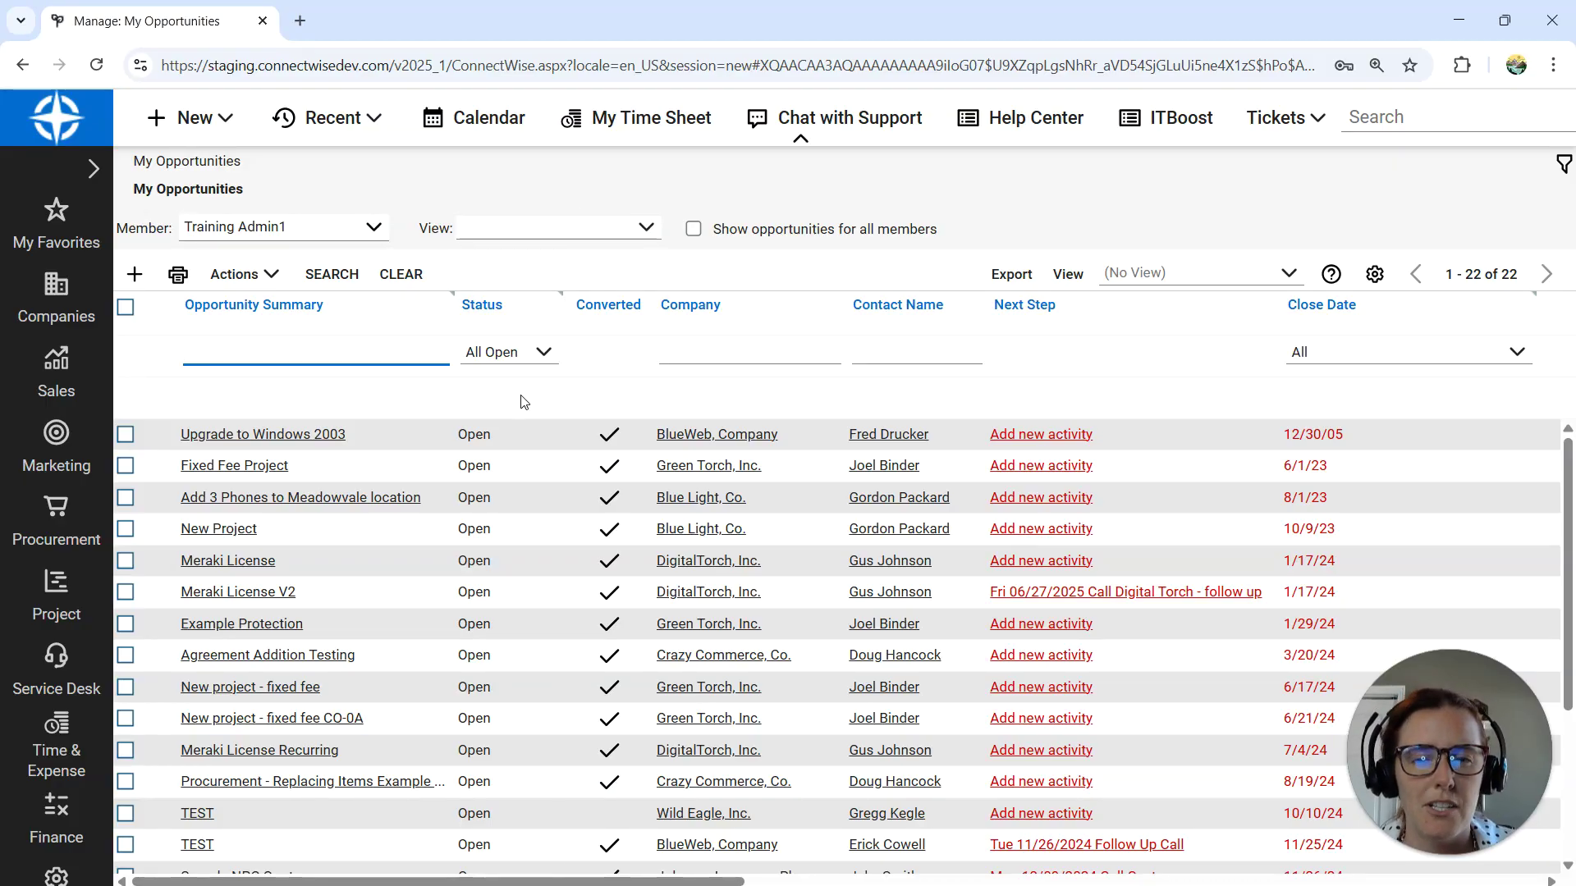
key("ctrl+plus")
key("ctrl+plus")
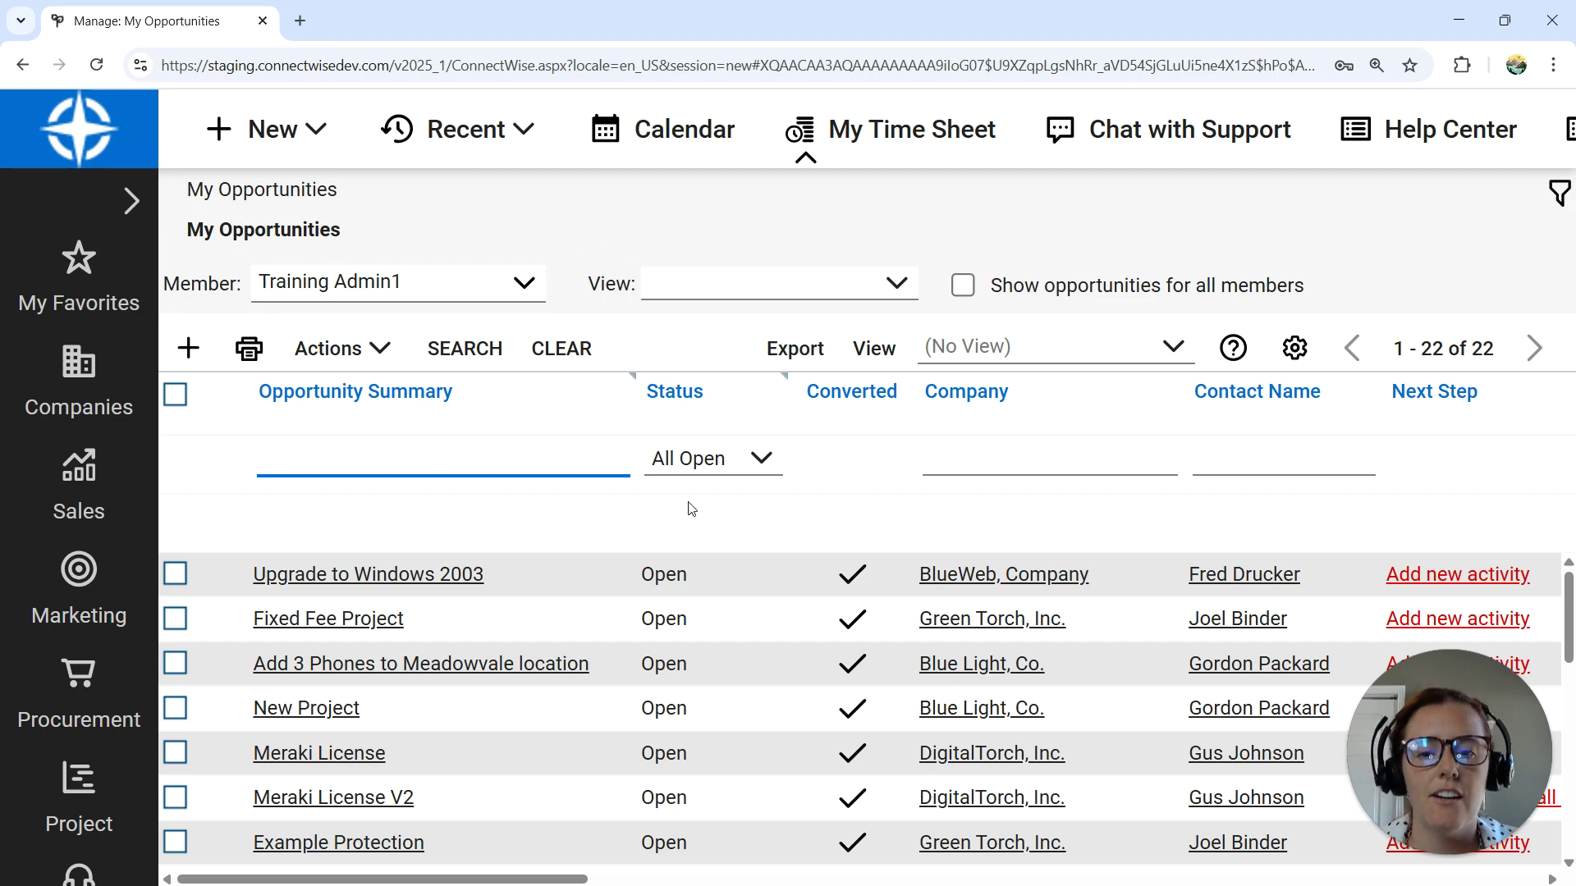
right_click(713, 589)
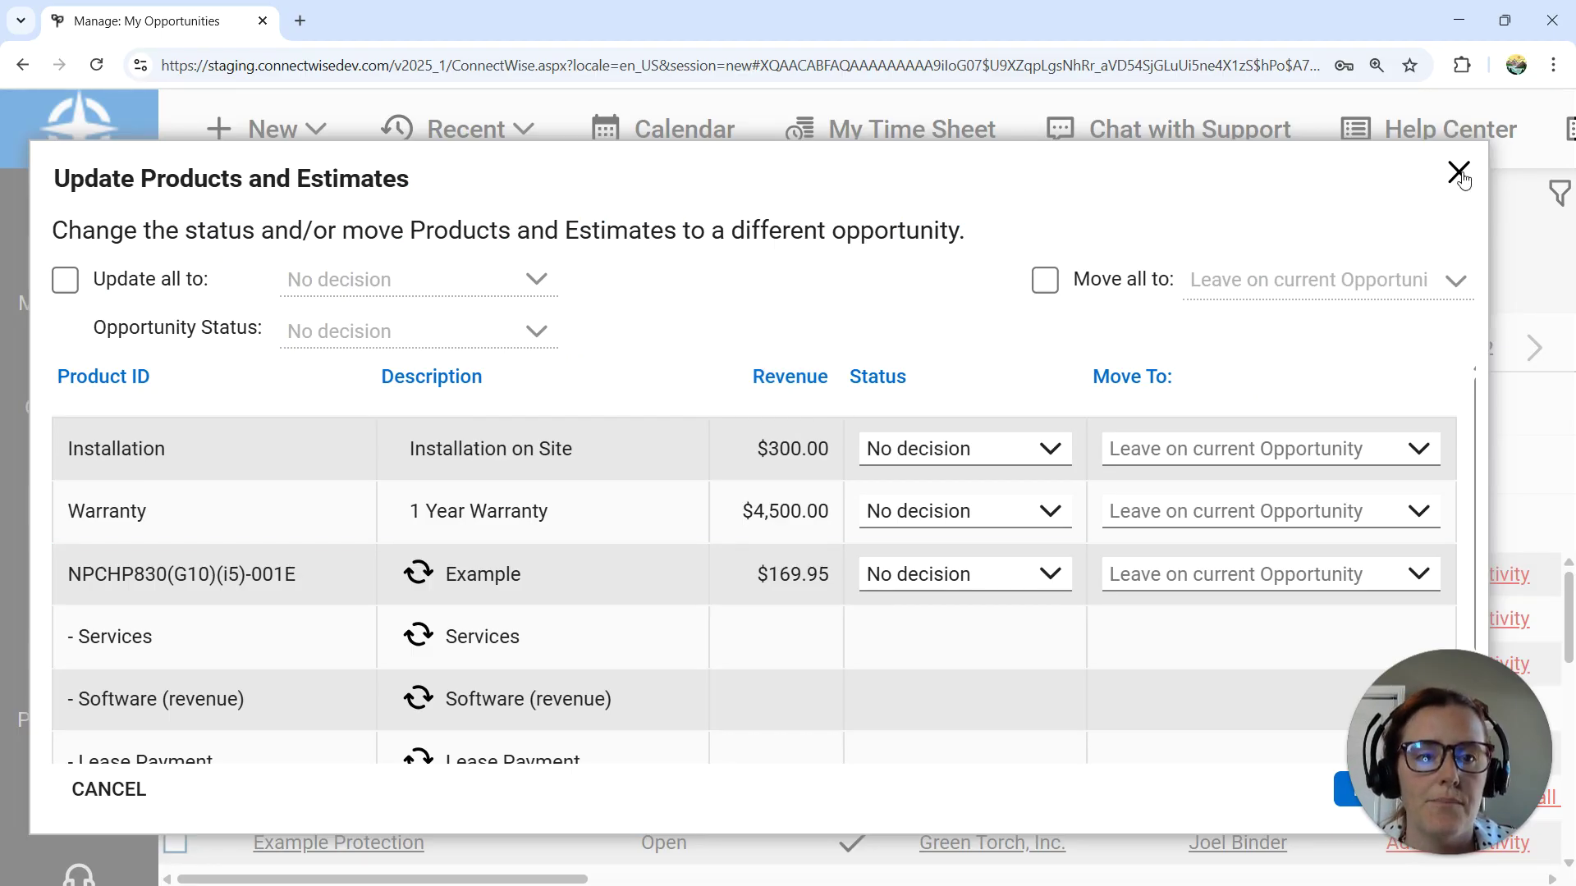
left_click(1459, 174)
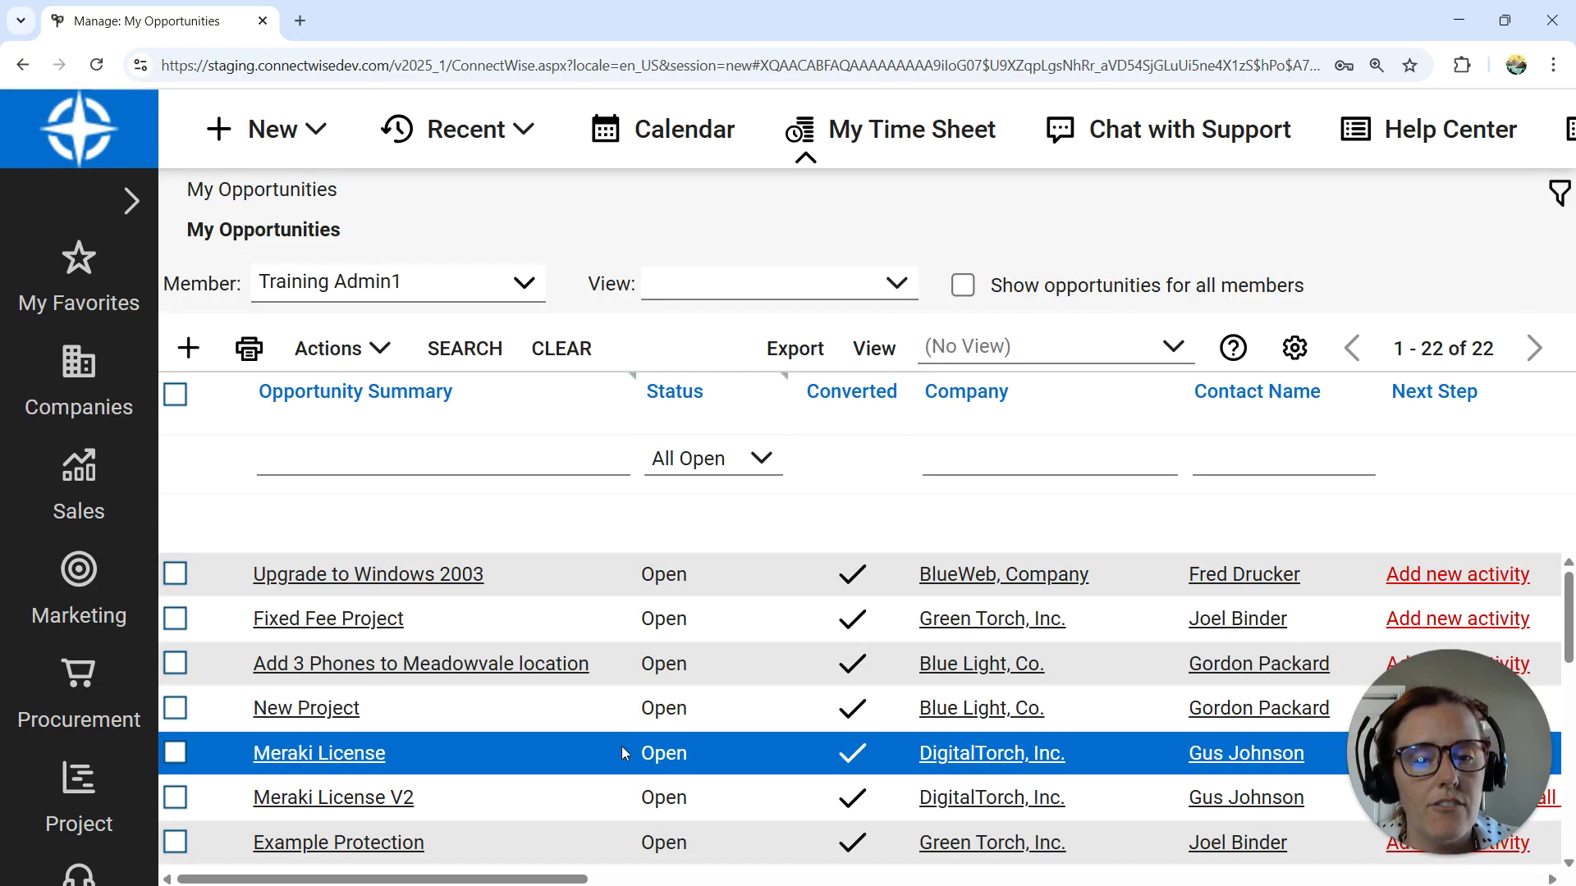
Apply +1 Month, +3 Weeks, +1 Week and +2 Weeks presets to the four overdue close dates.
left_click_drag(489, 879, 769, 879)
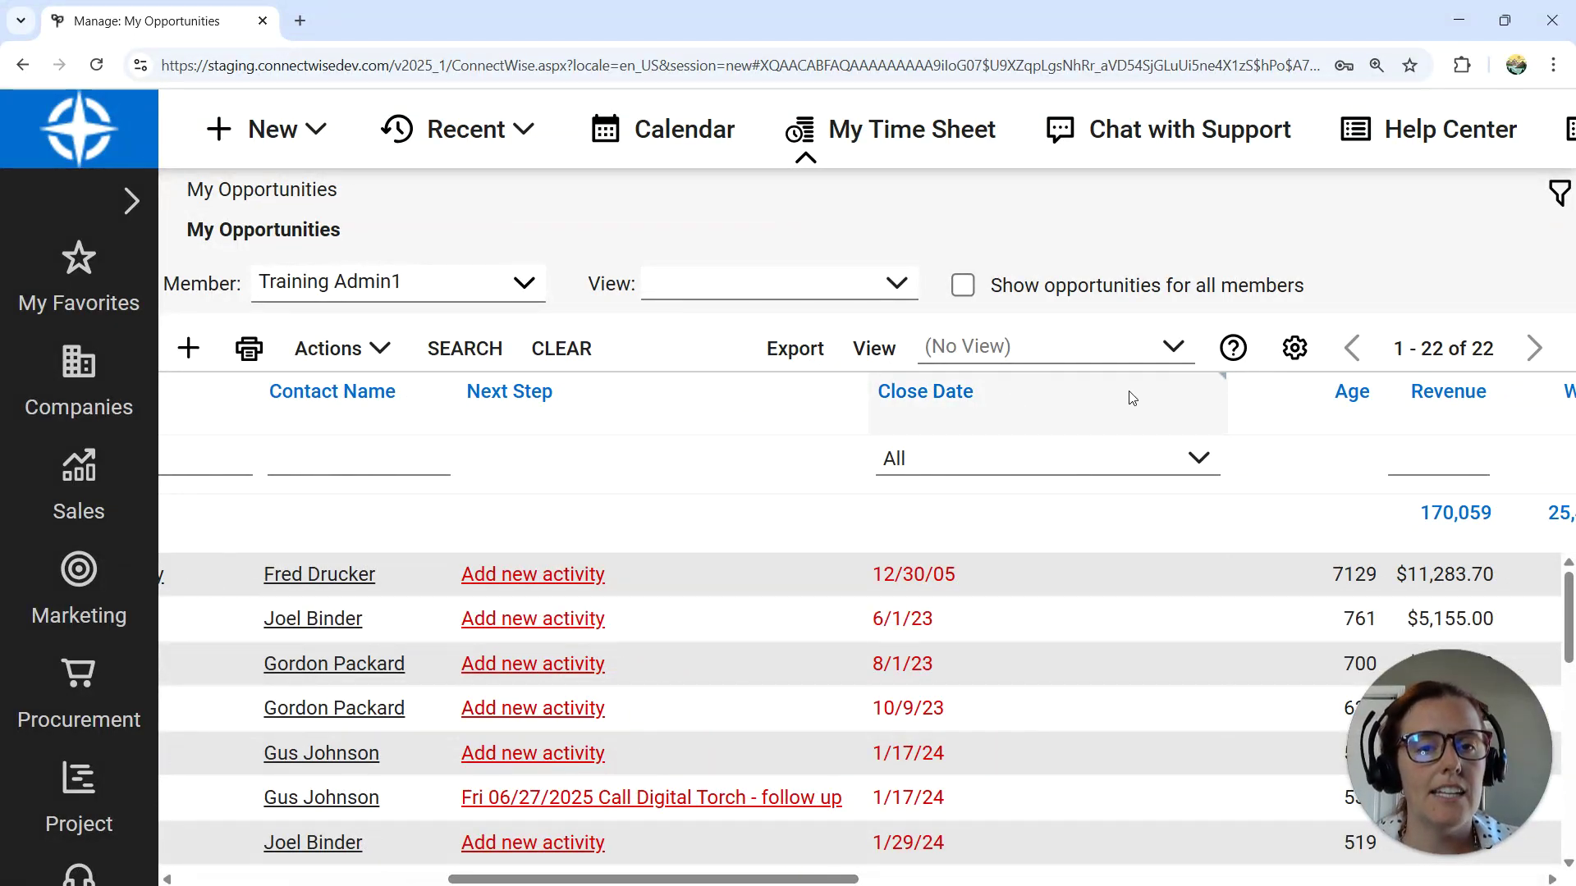
left_click(1006, 575)
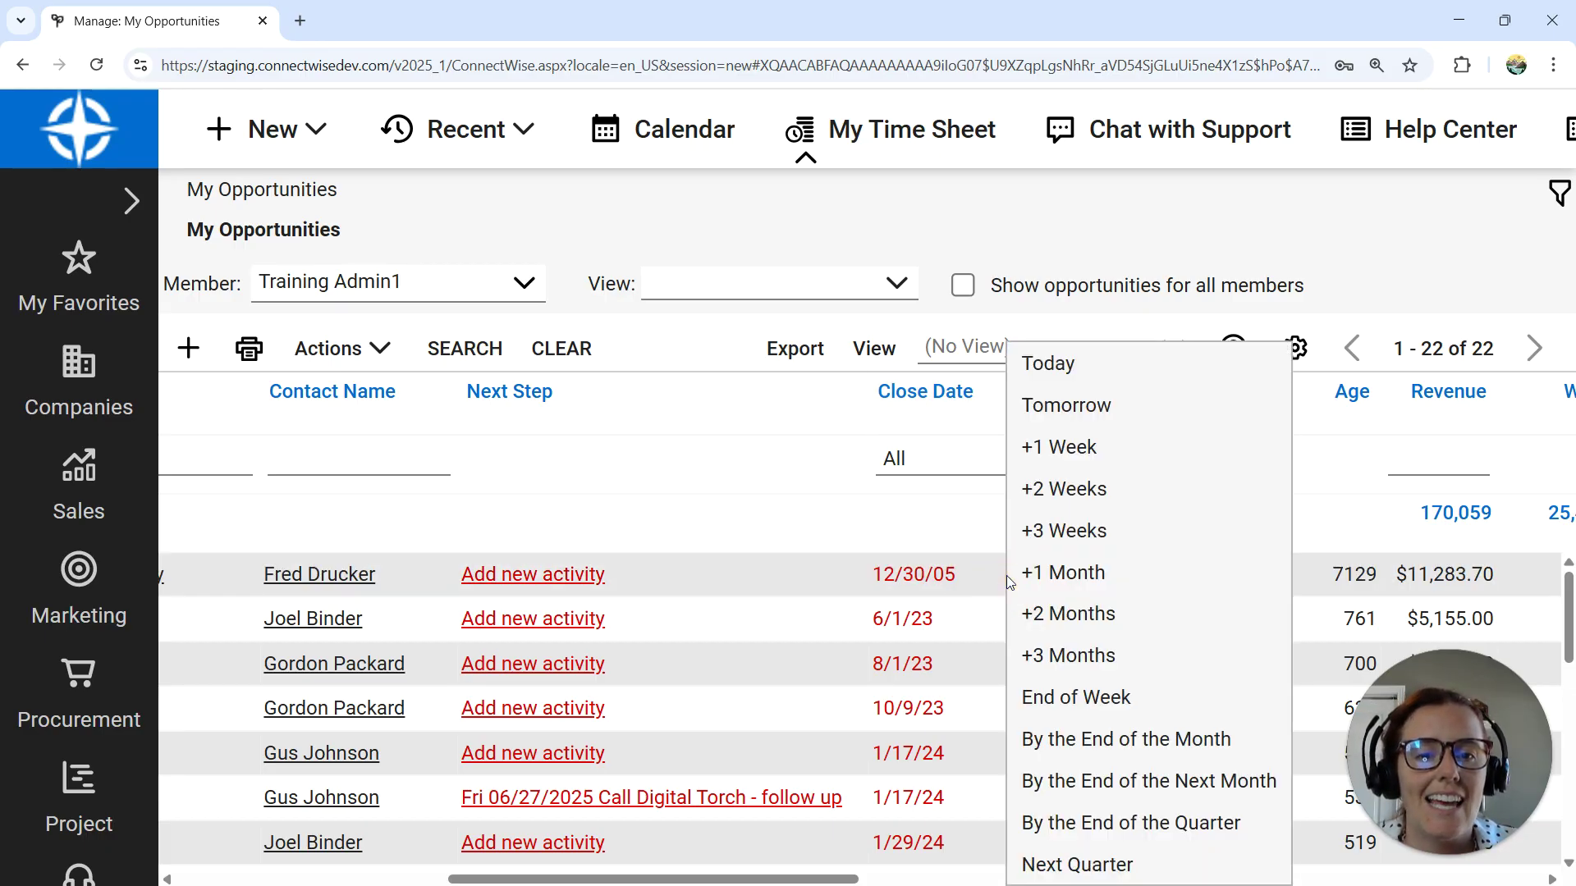
left_click(1140, 577)
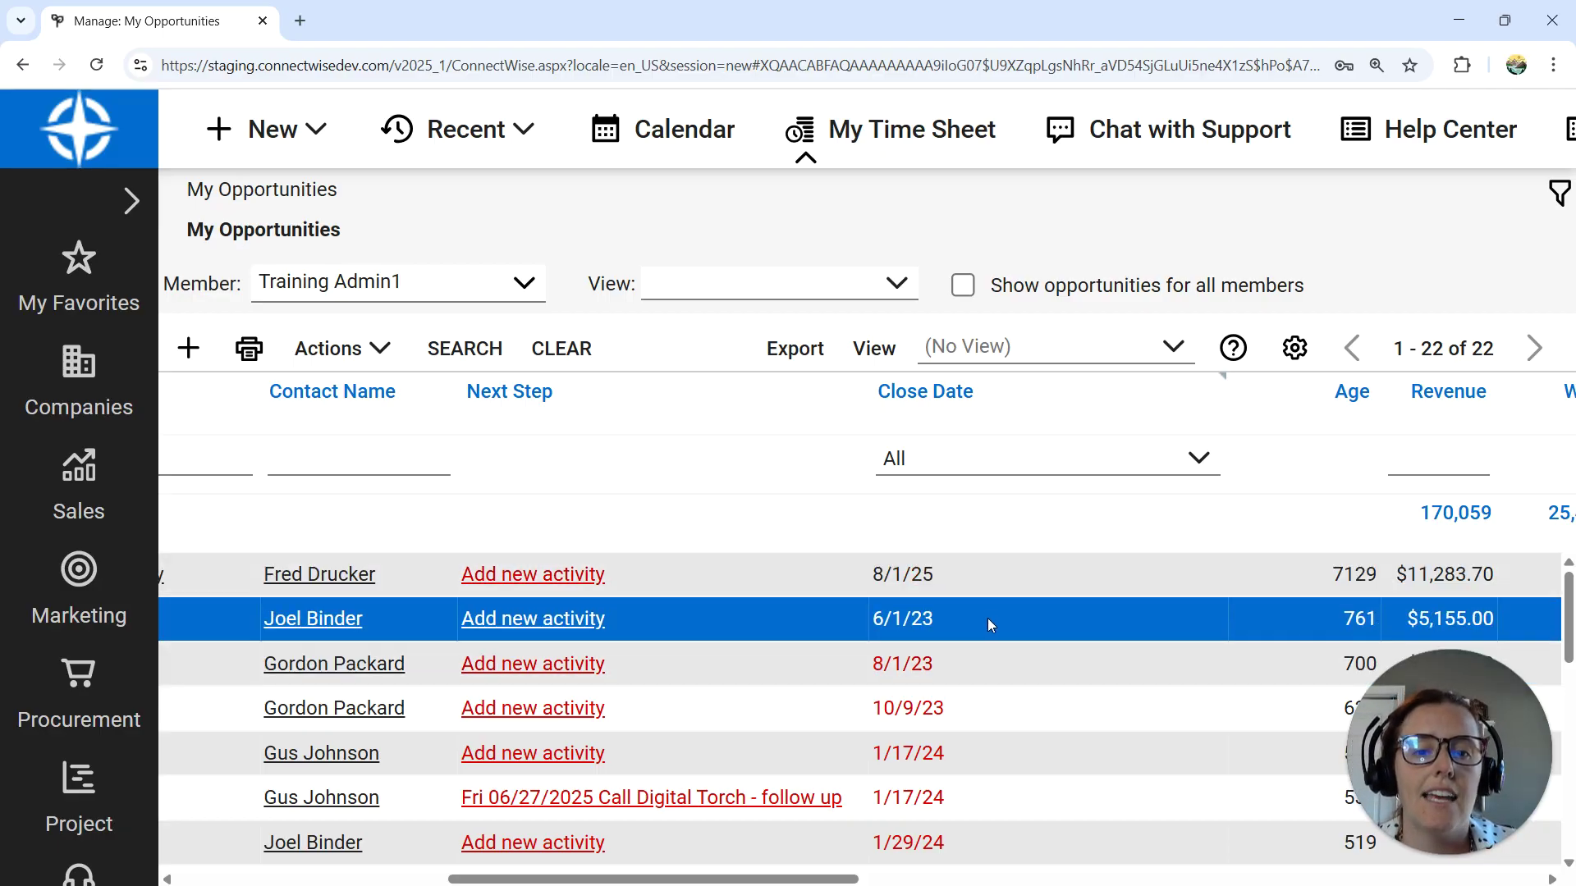
left_click(988, 619)
left_click(1084, 530)
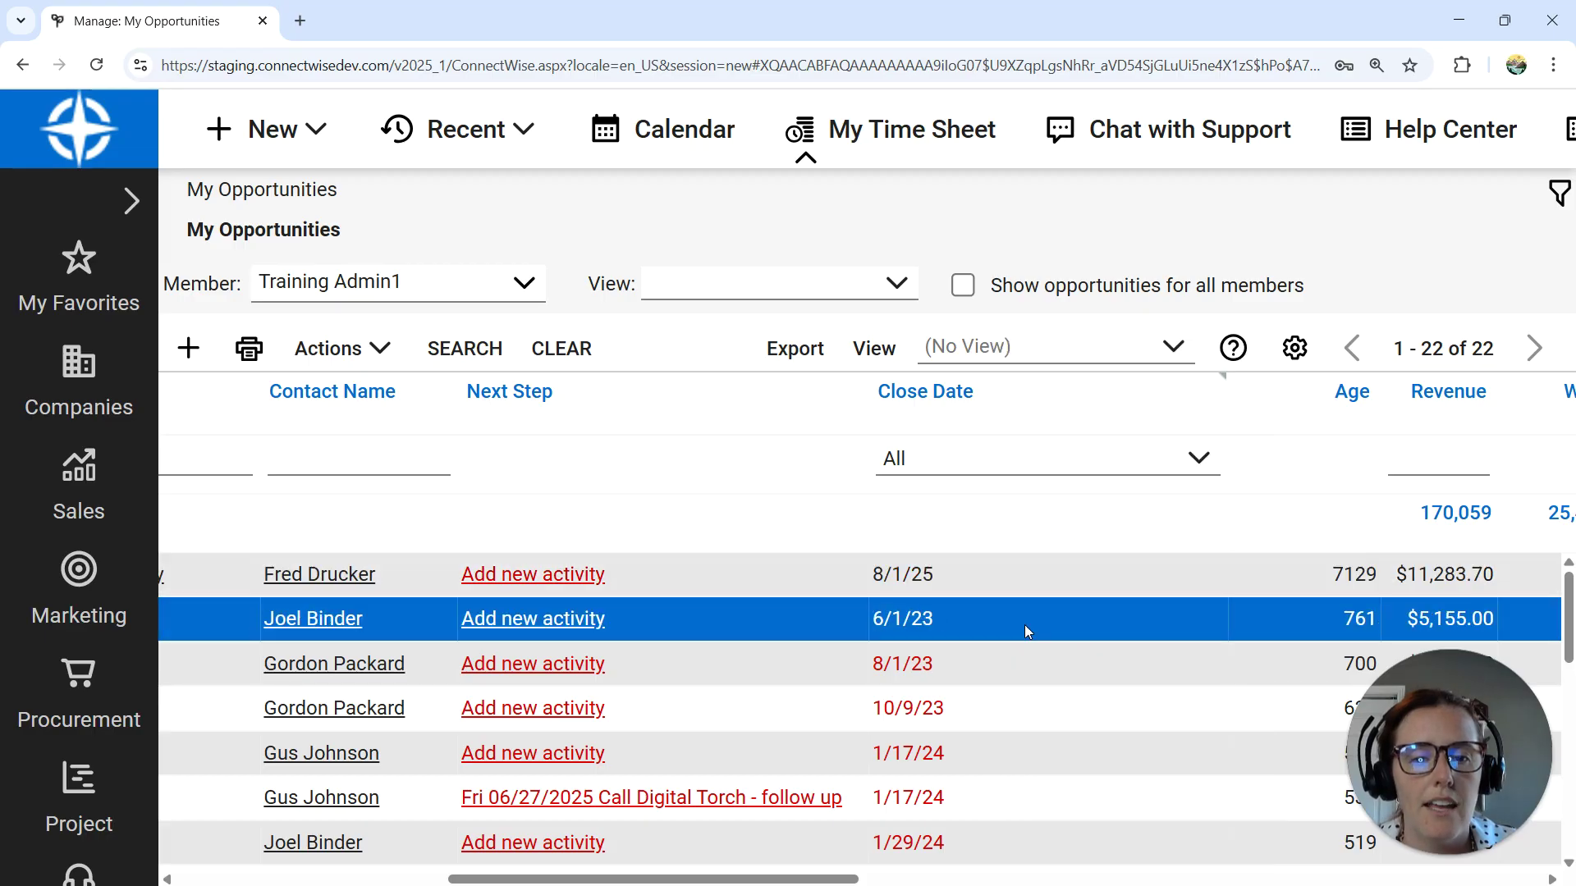
left_click(995, 668)
left_click(1089, 461)
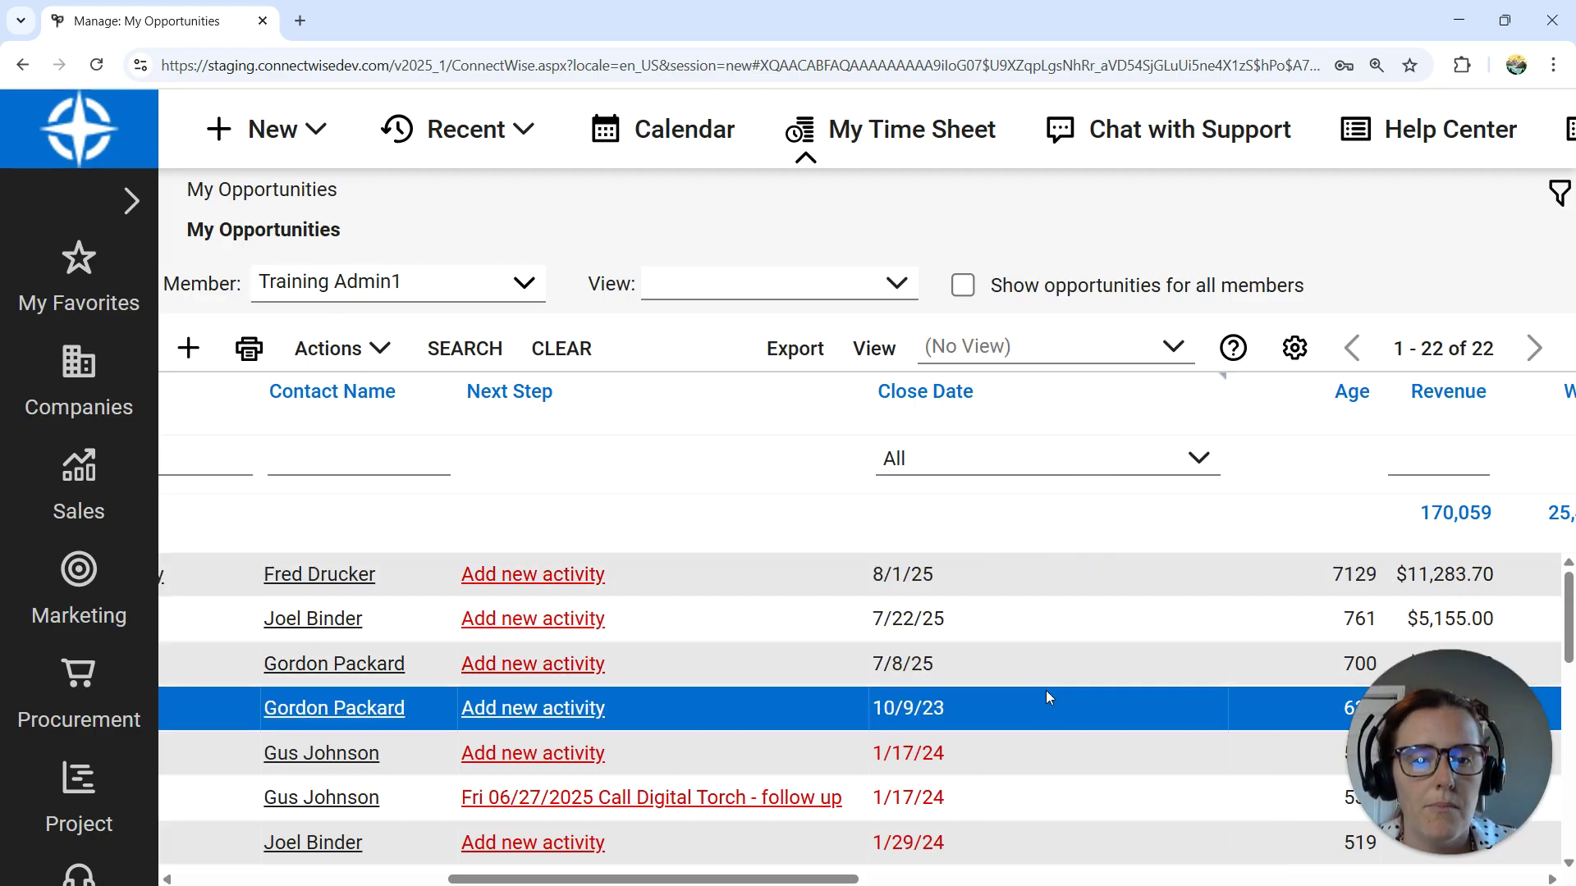
left_click(974, 709)
left_click(1077, 487)
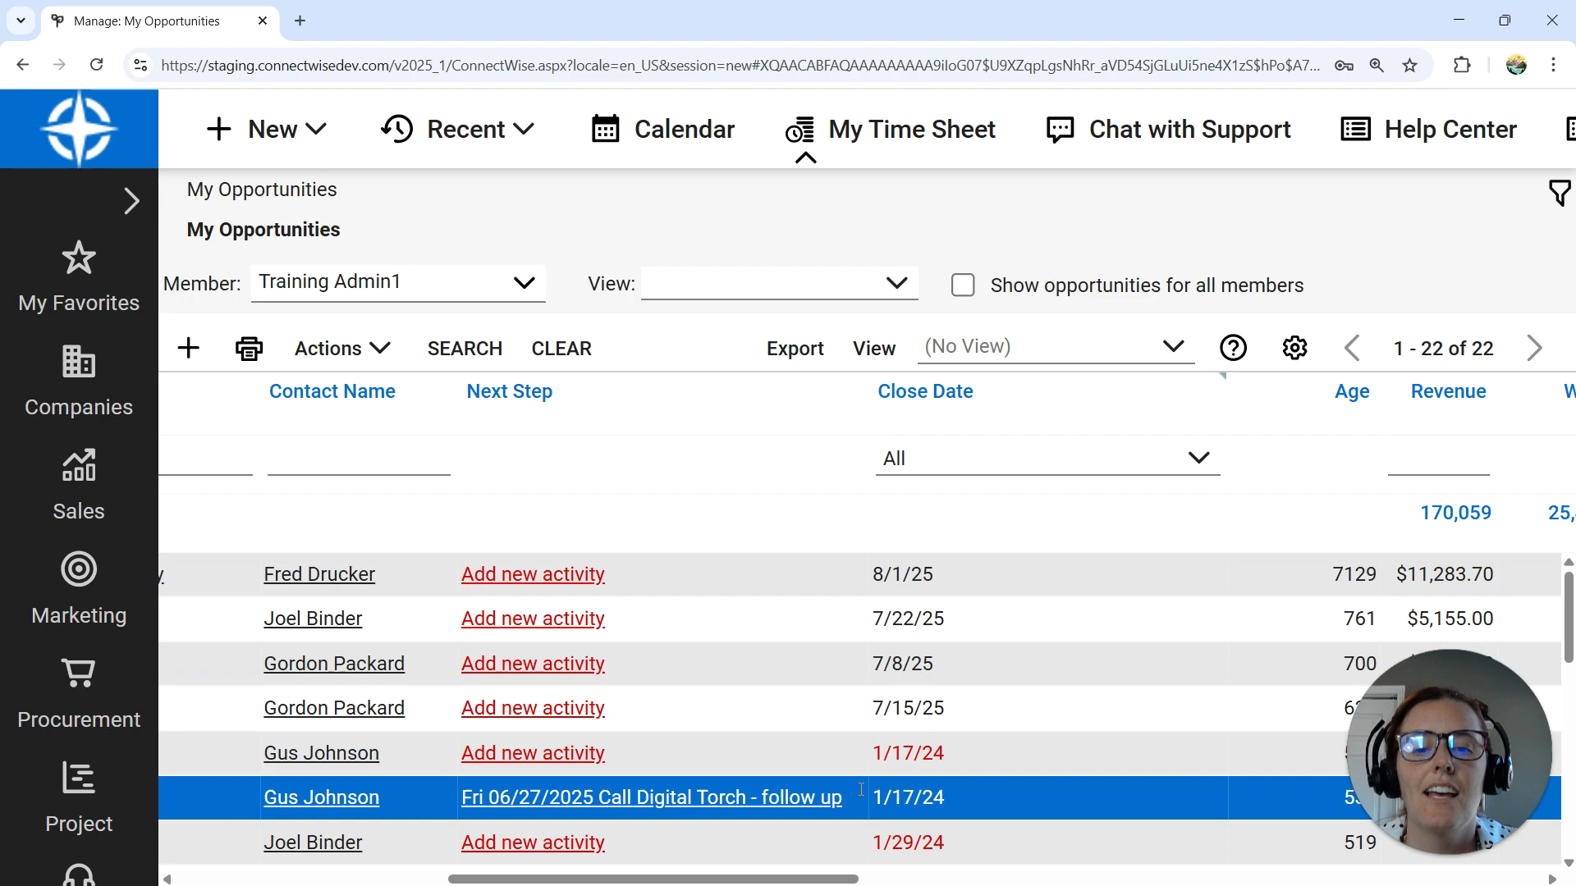
left_click_drag(788, 879, 500, 879)
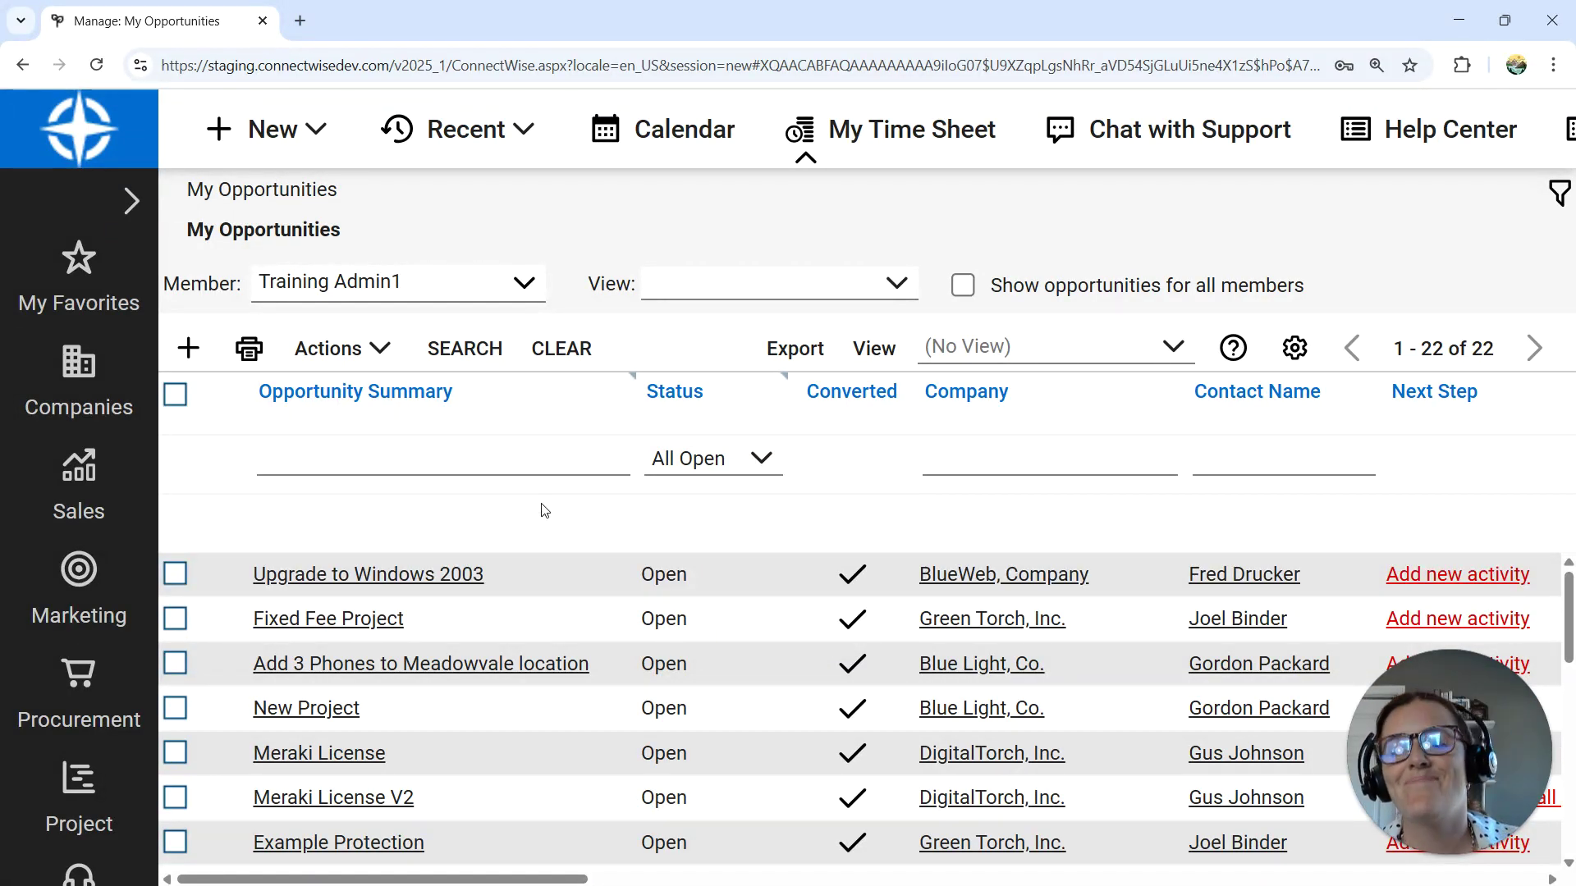
Open the Upgrade to Windows 2003 opportunity and follow its Company link to BlueWeb, Company.
left_click(418, 574)
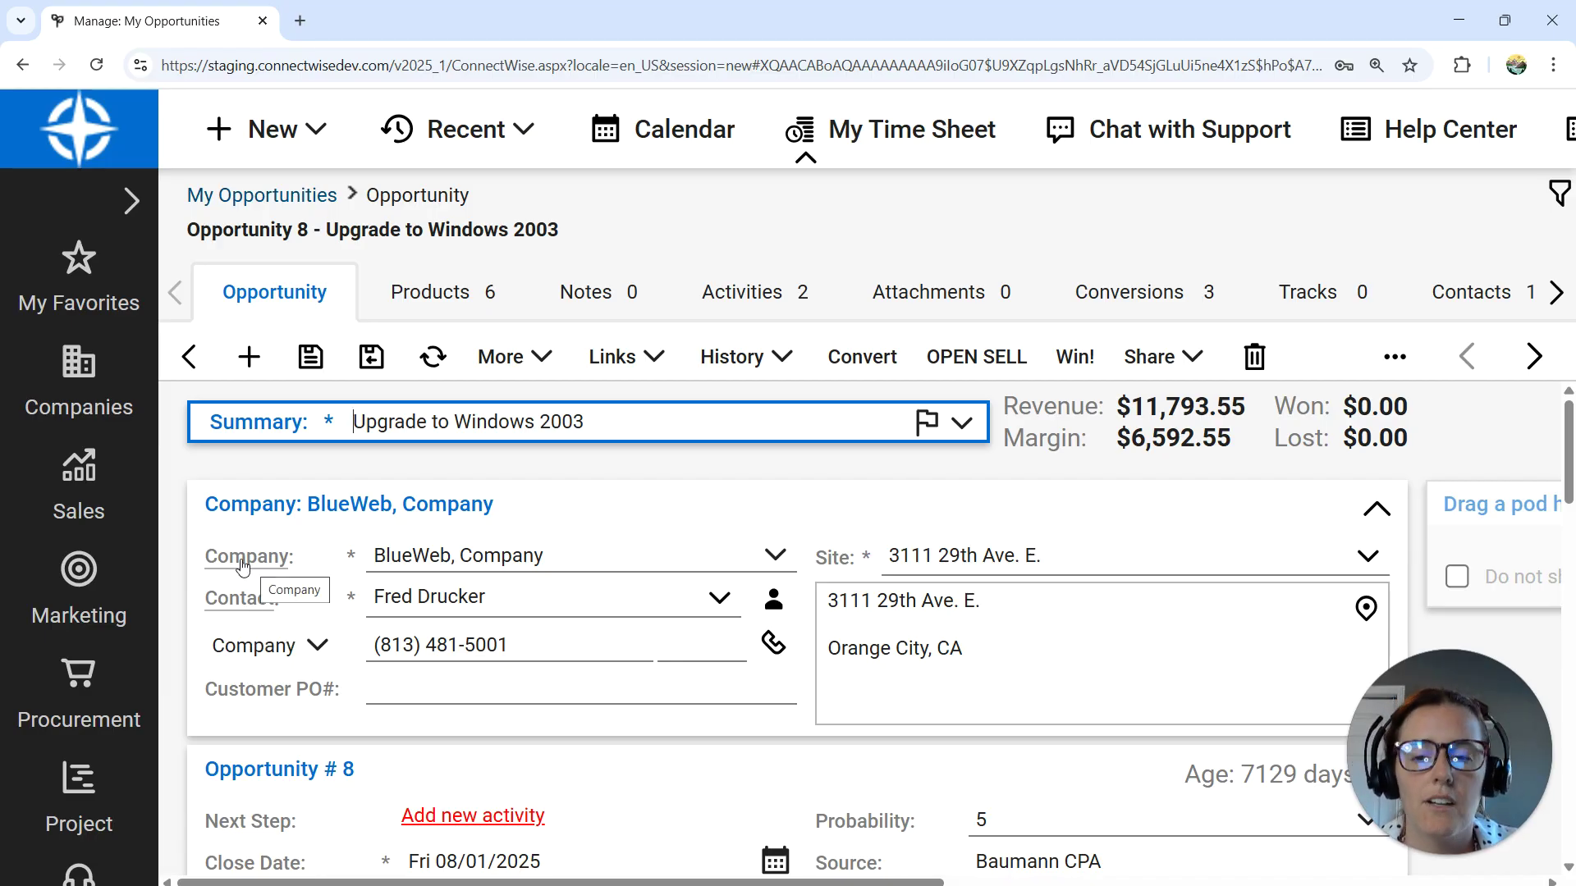
left_click(608, 560)
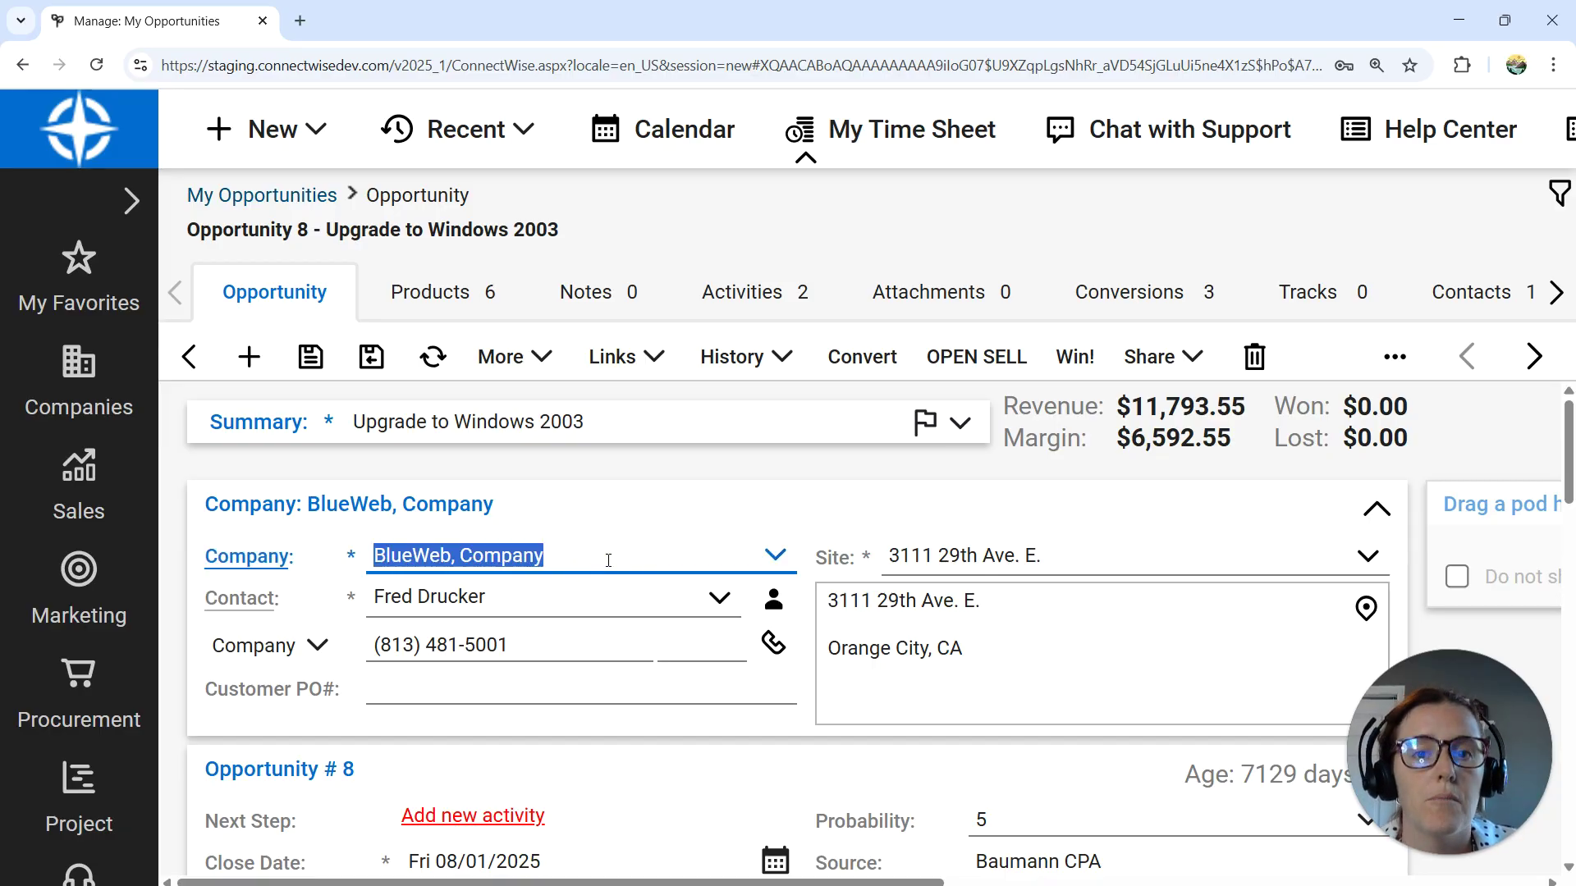
left_click(238, 566)
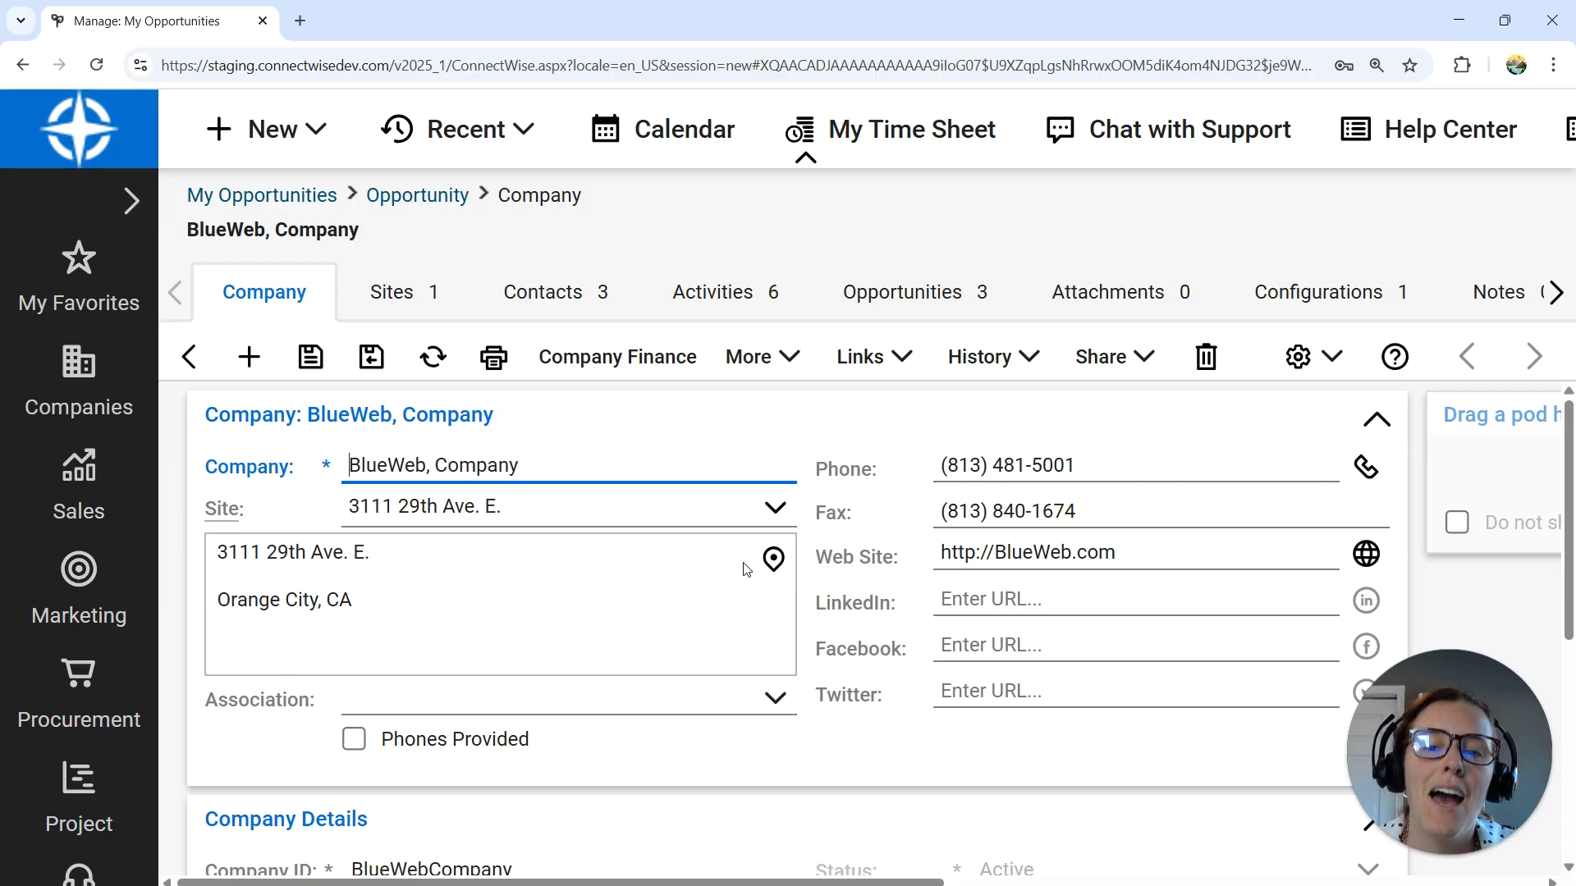
left_click(224, 509)
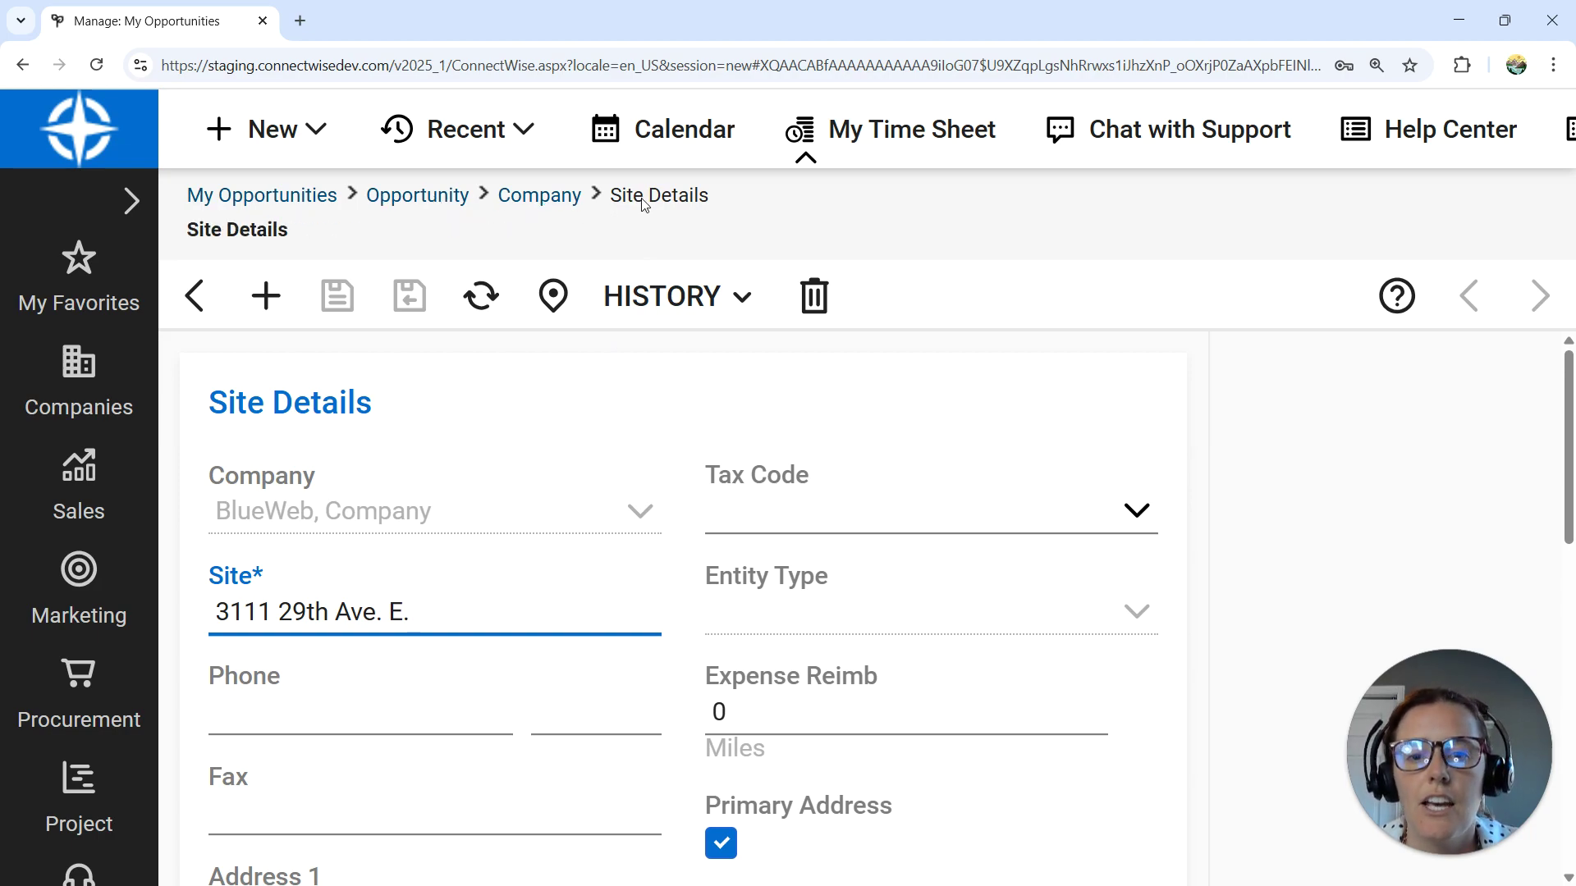
left_click(197, 310)
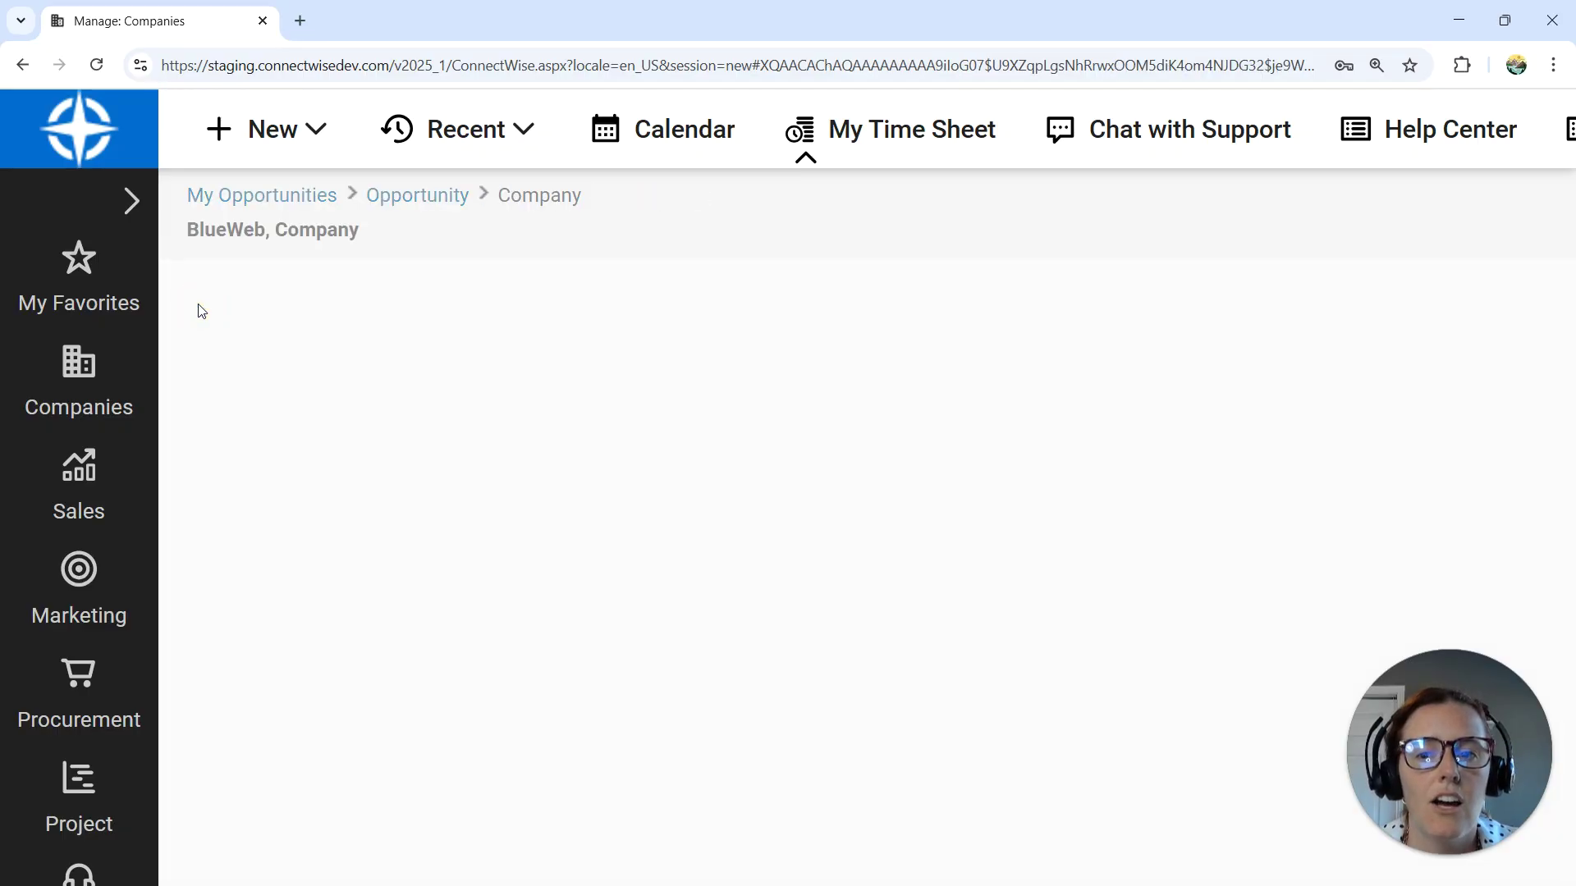
left_click(187, 358)
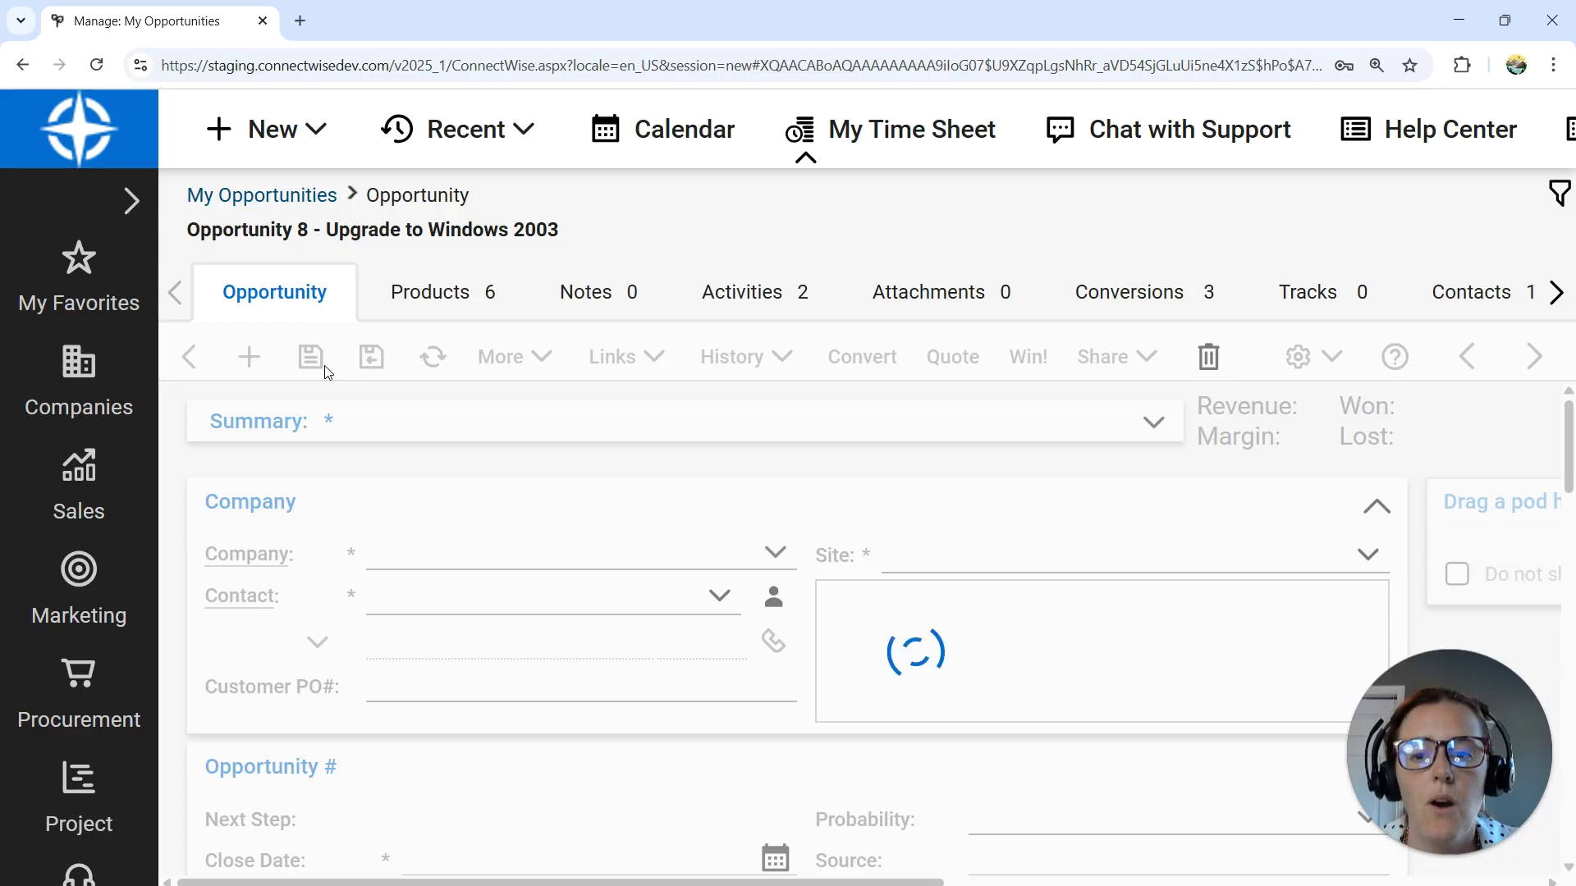
left_click(255, 607)
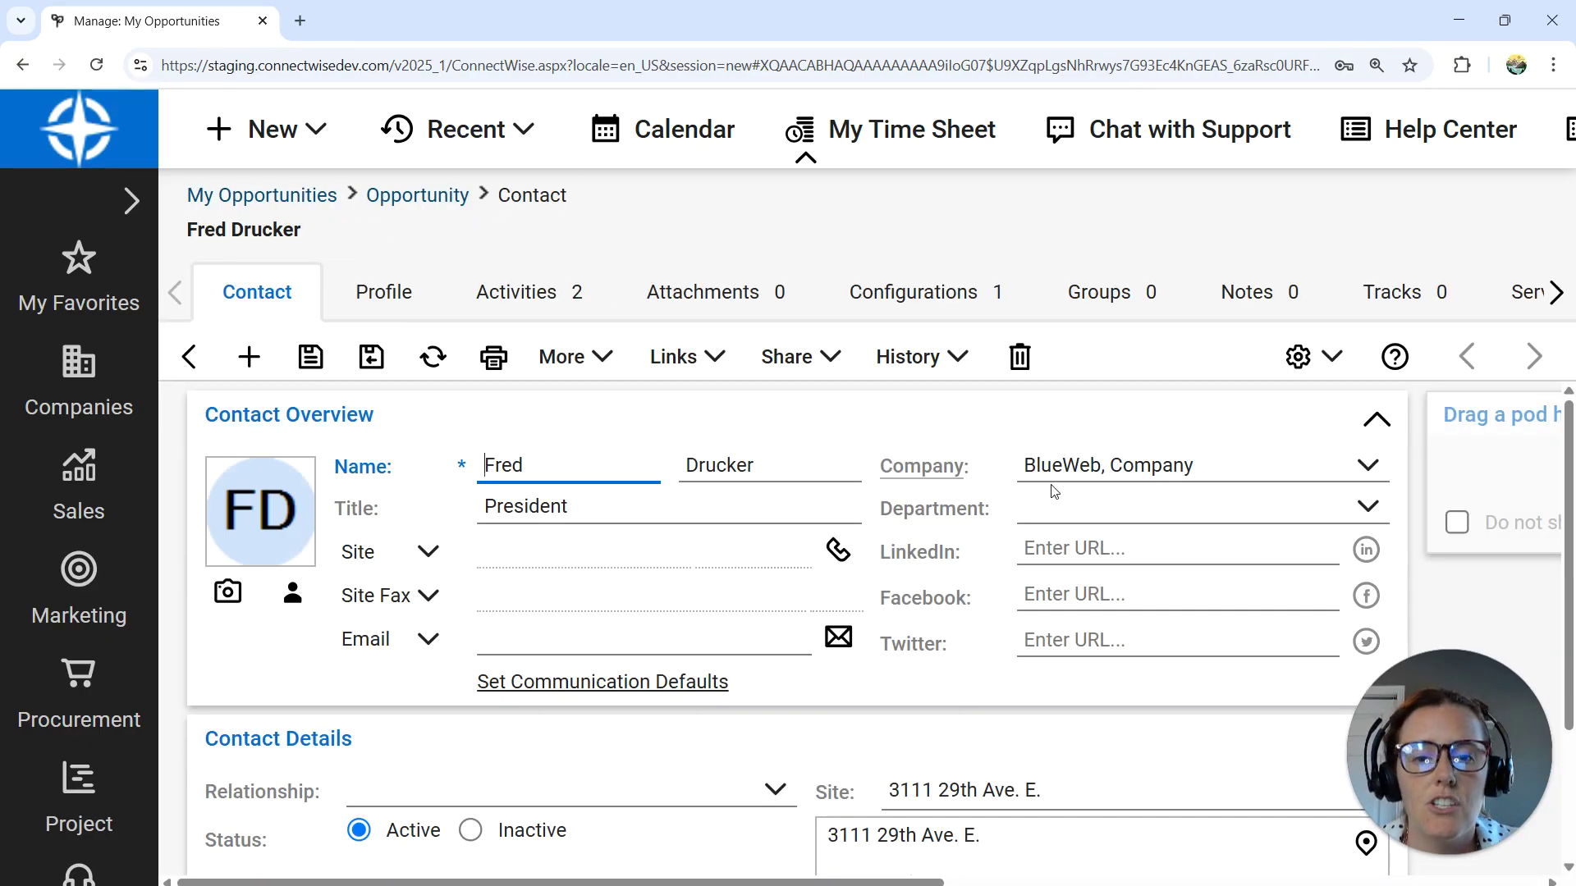
left_click(894, 469)
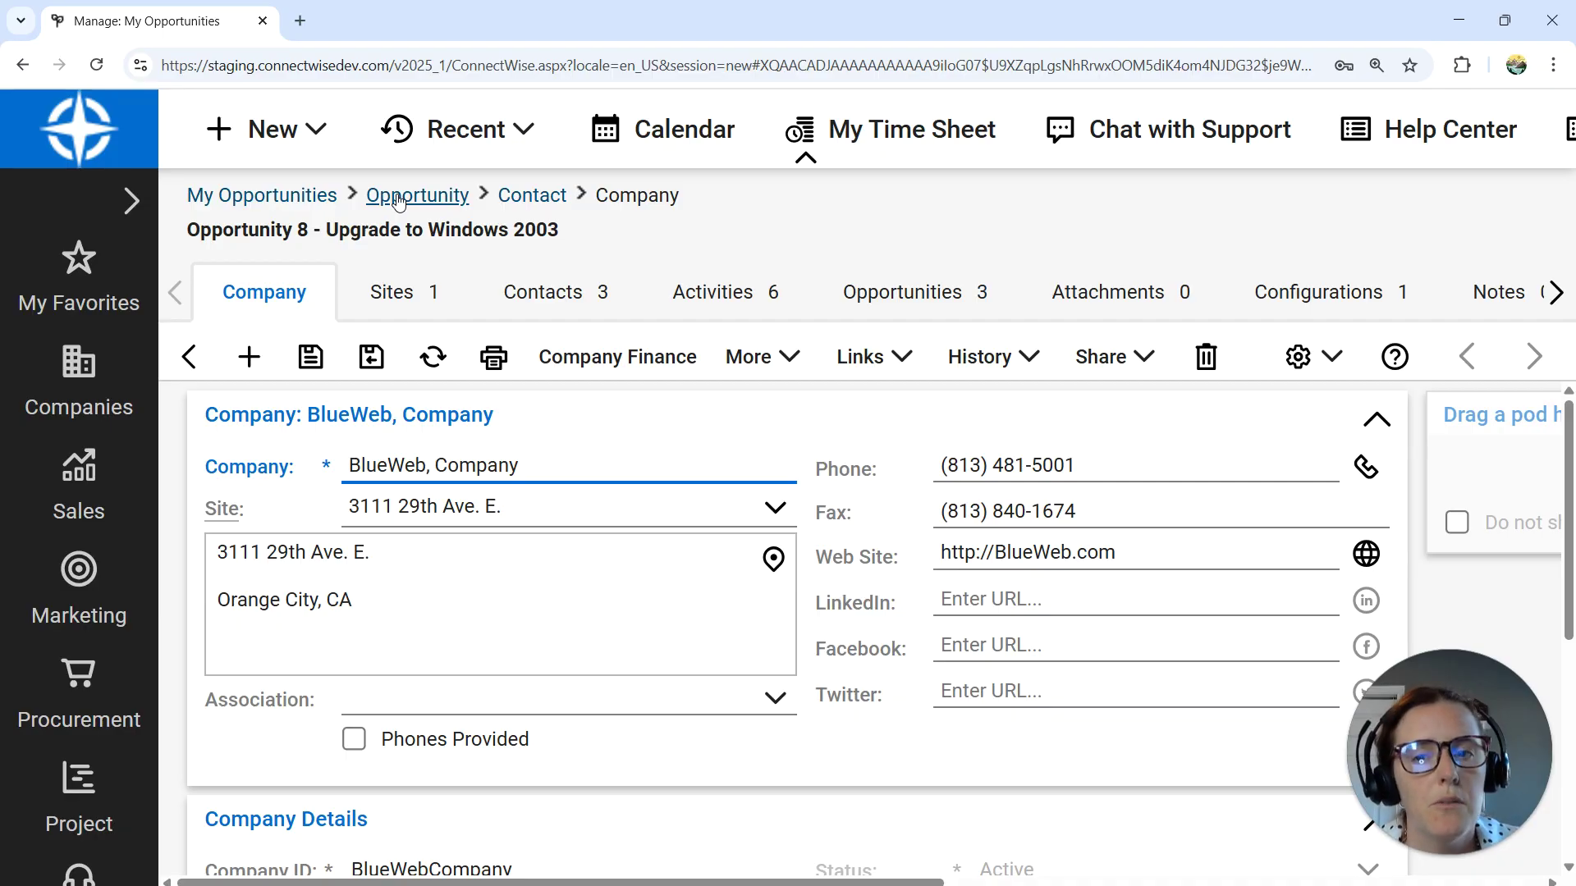
left_click(399, 197)
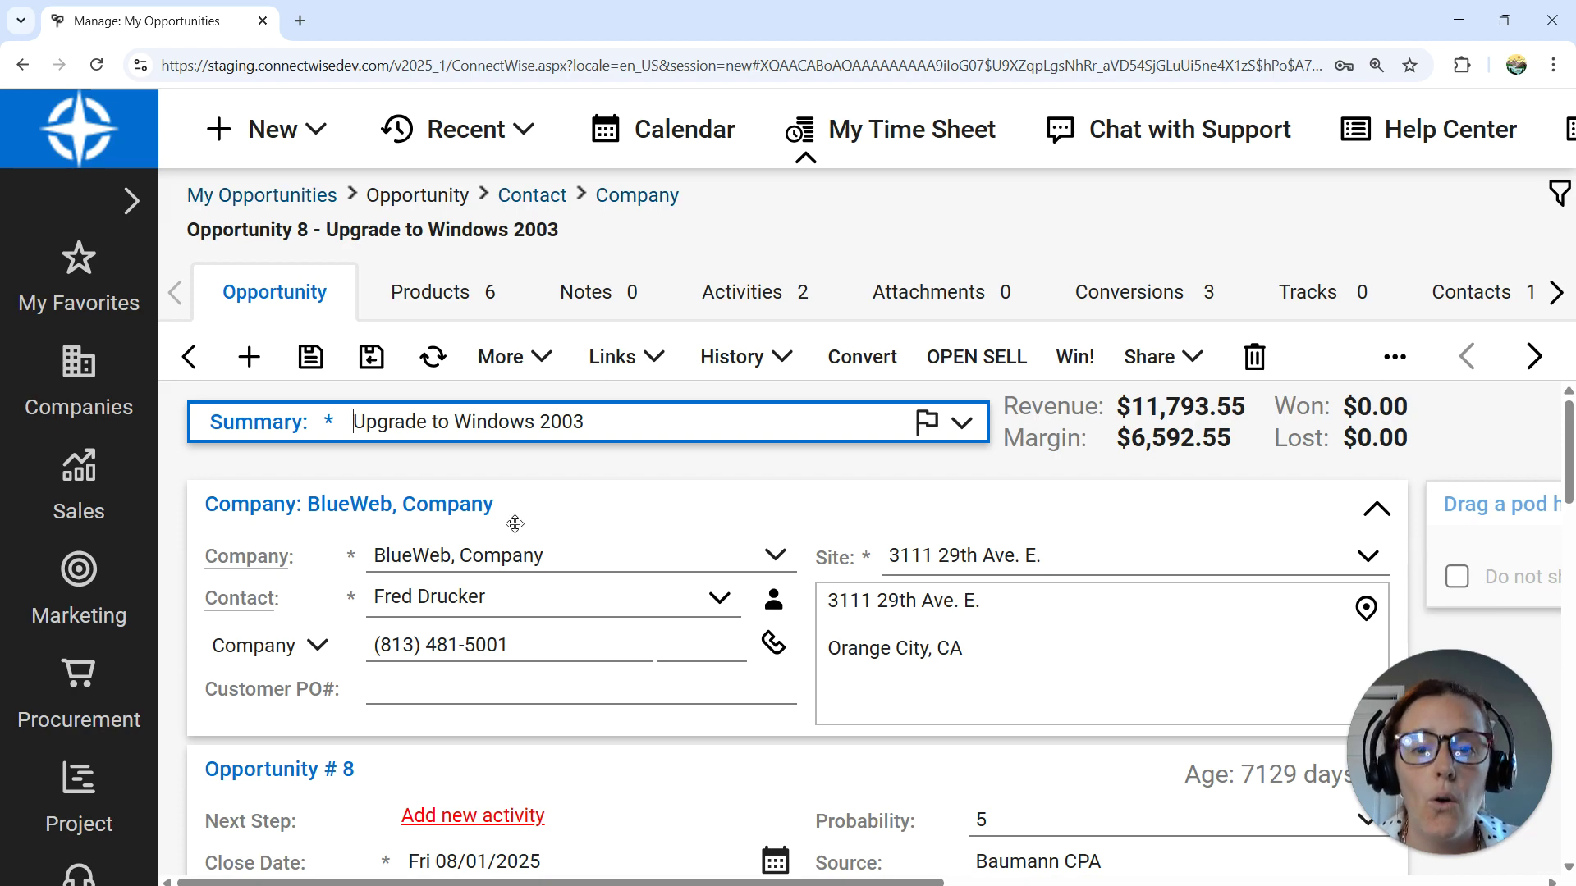
Zoom out, search Finance > Invoice Search for Closed invoices, and open invoice MOZ657.
key("ctrl+minus")
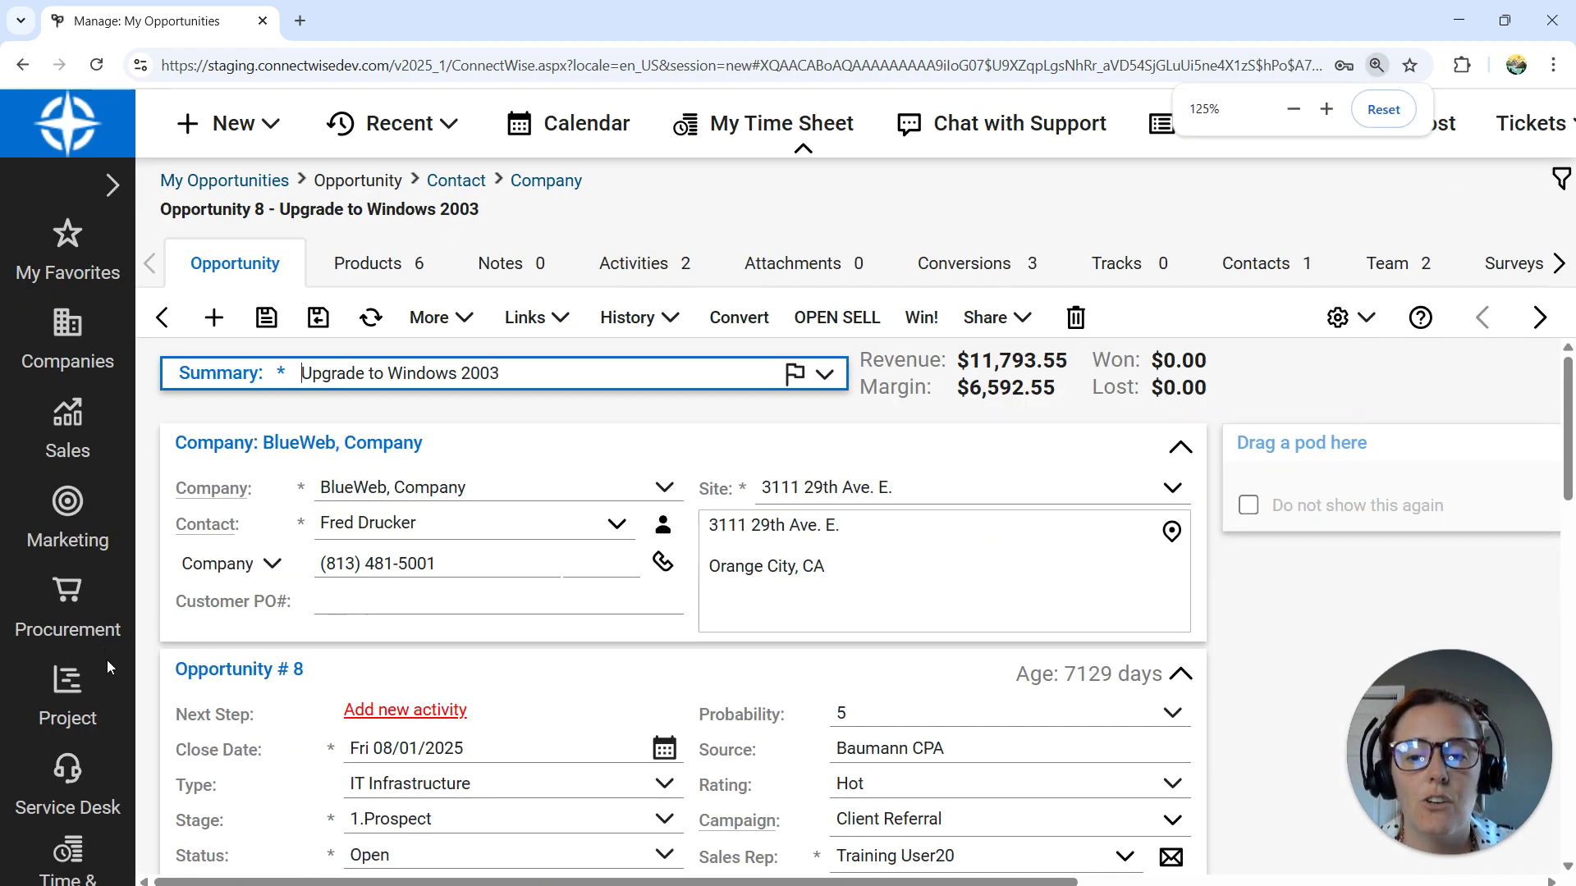
left_click(71, 818)
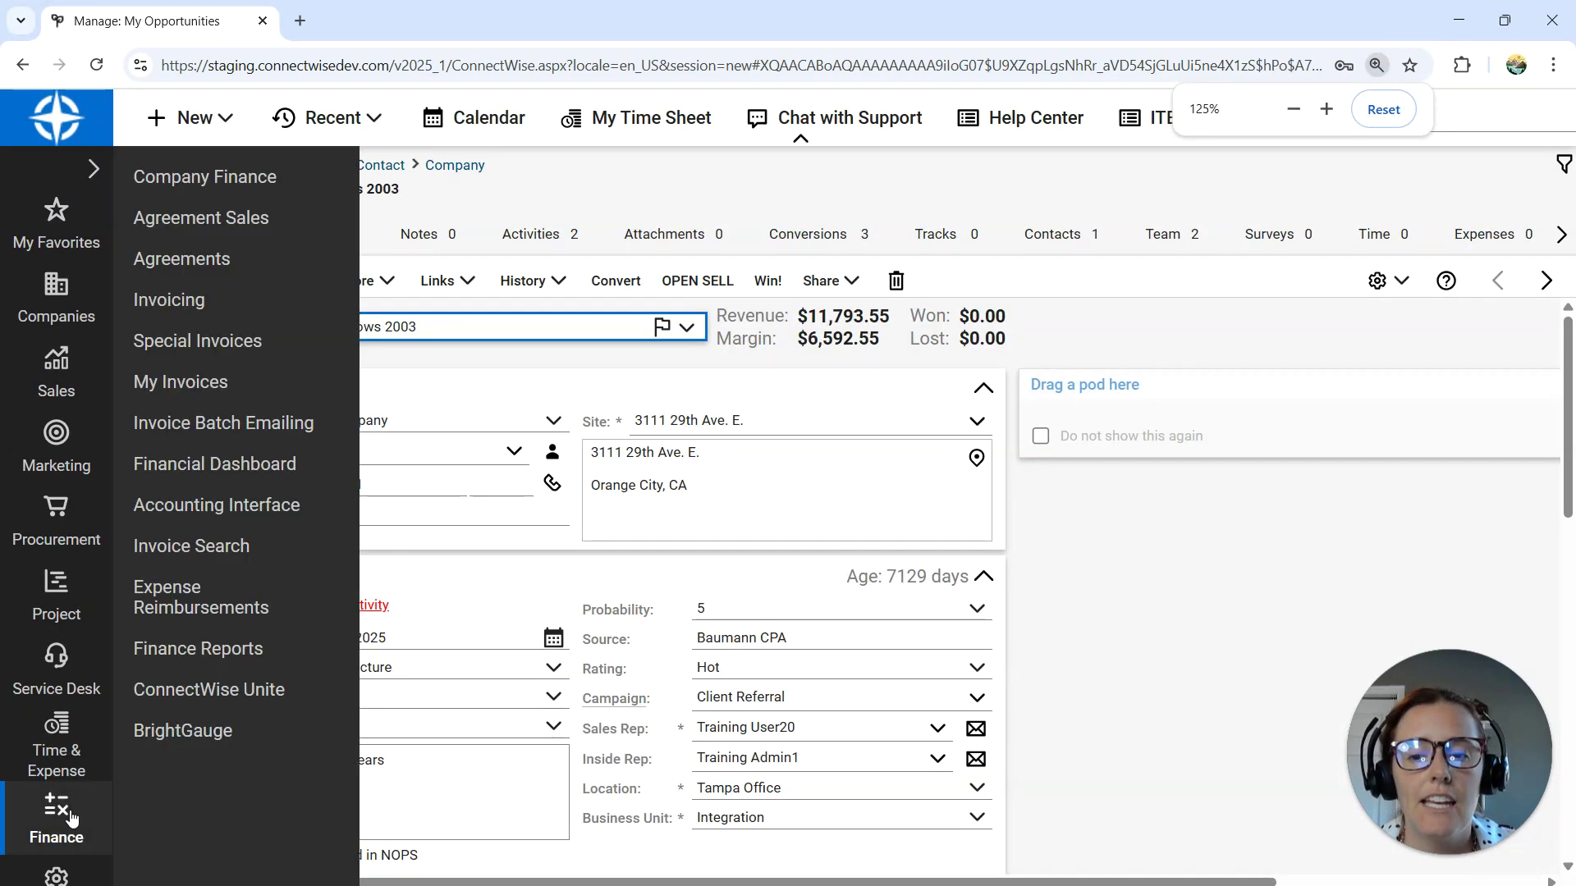
left_click(220, 560)
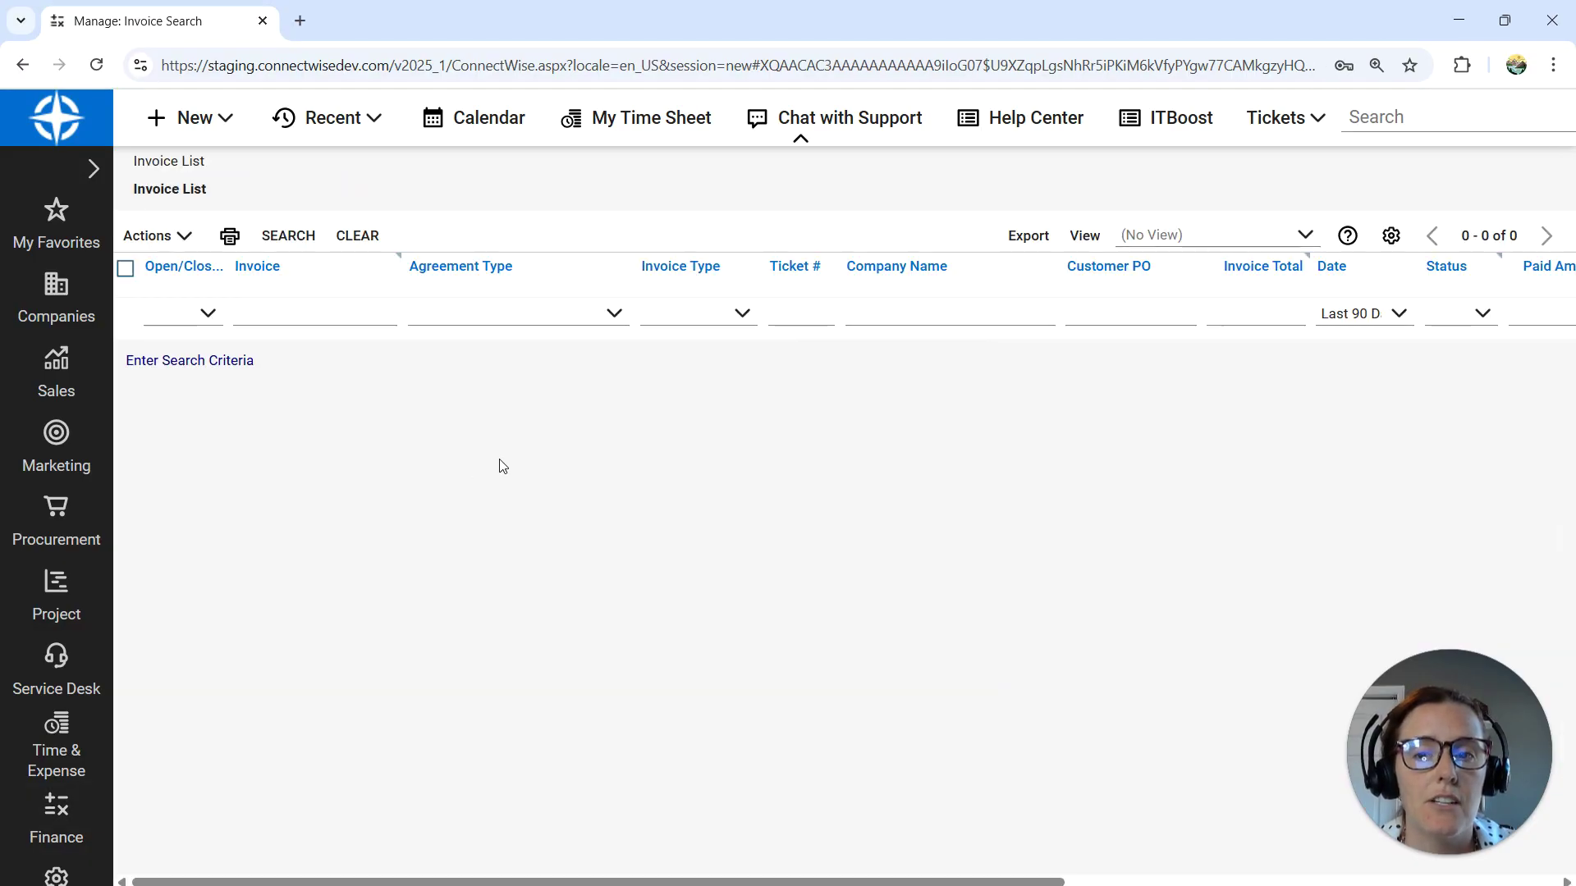
left_click(207, 314)
left_click(179, 392)
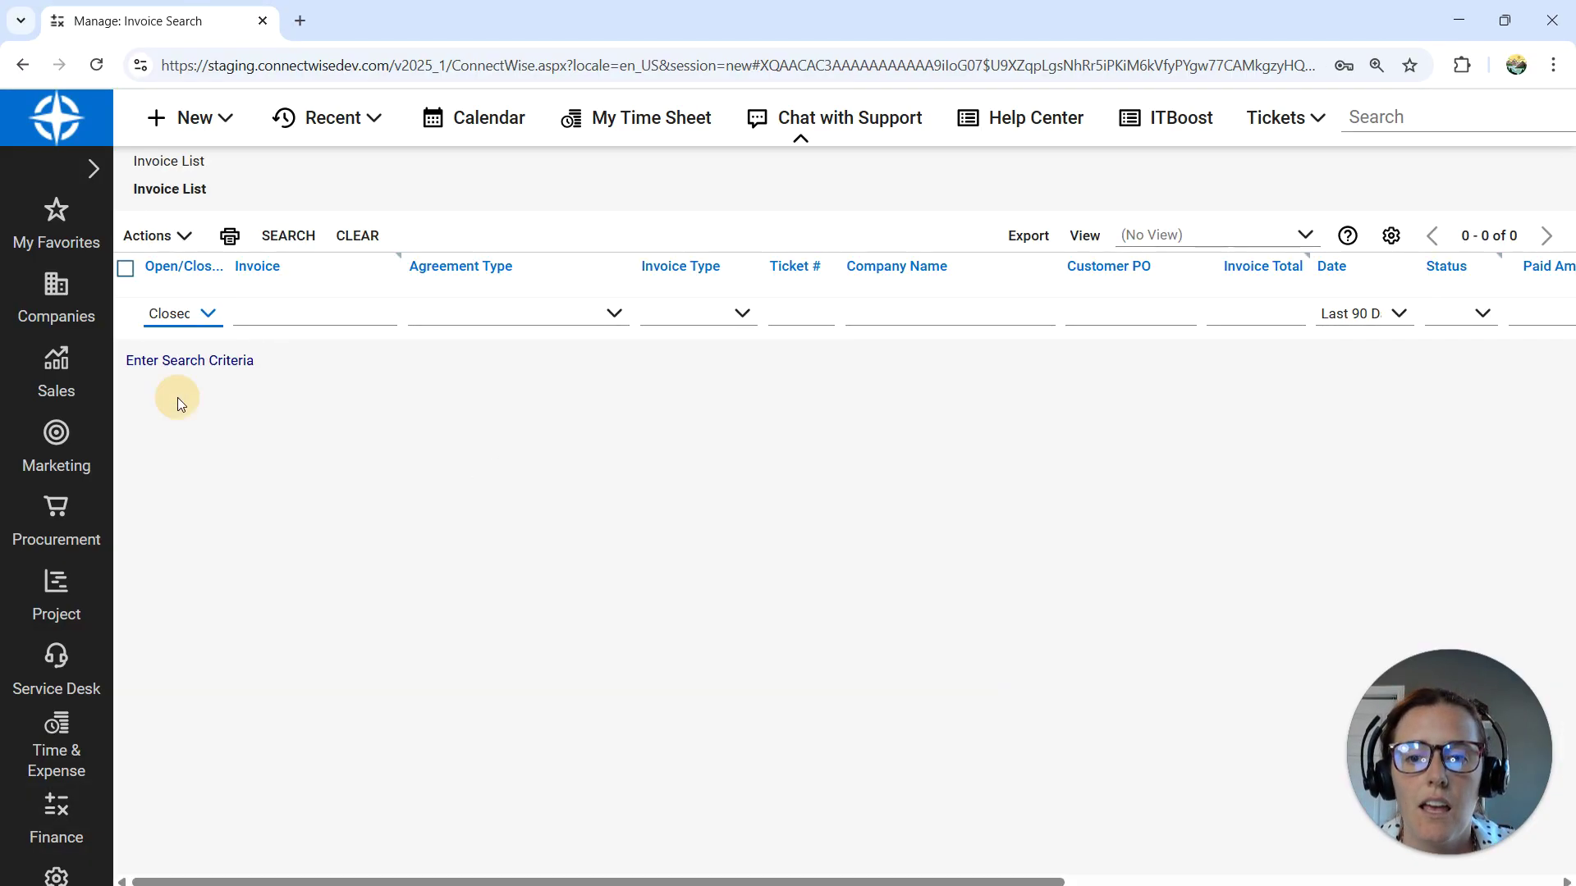
left_click(295, 235)
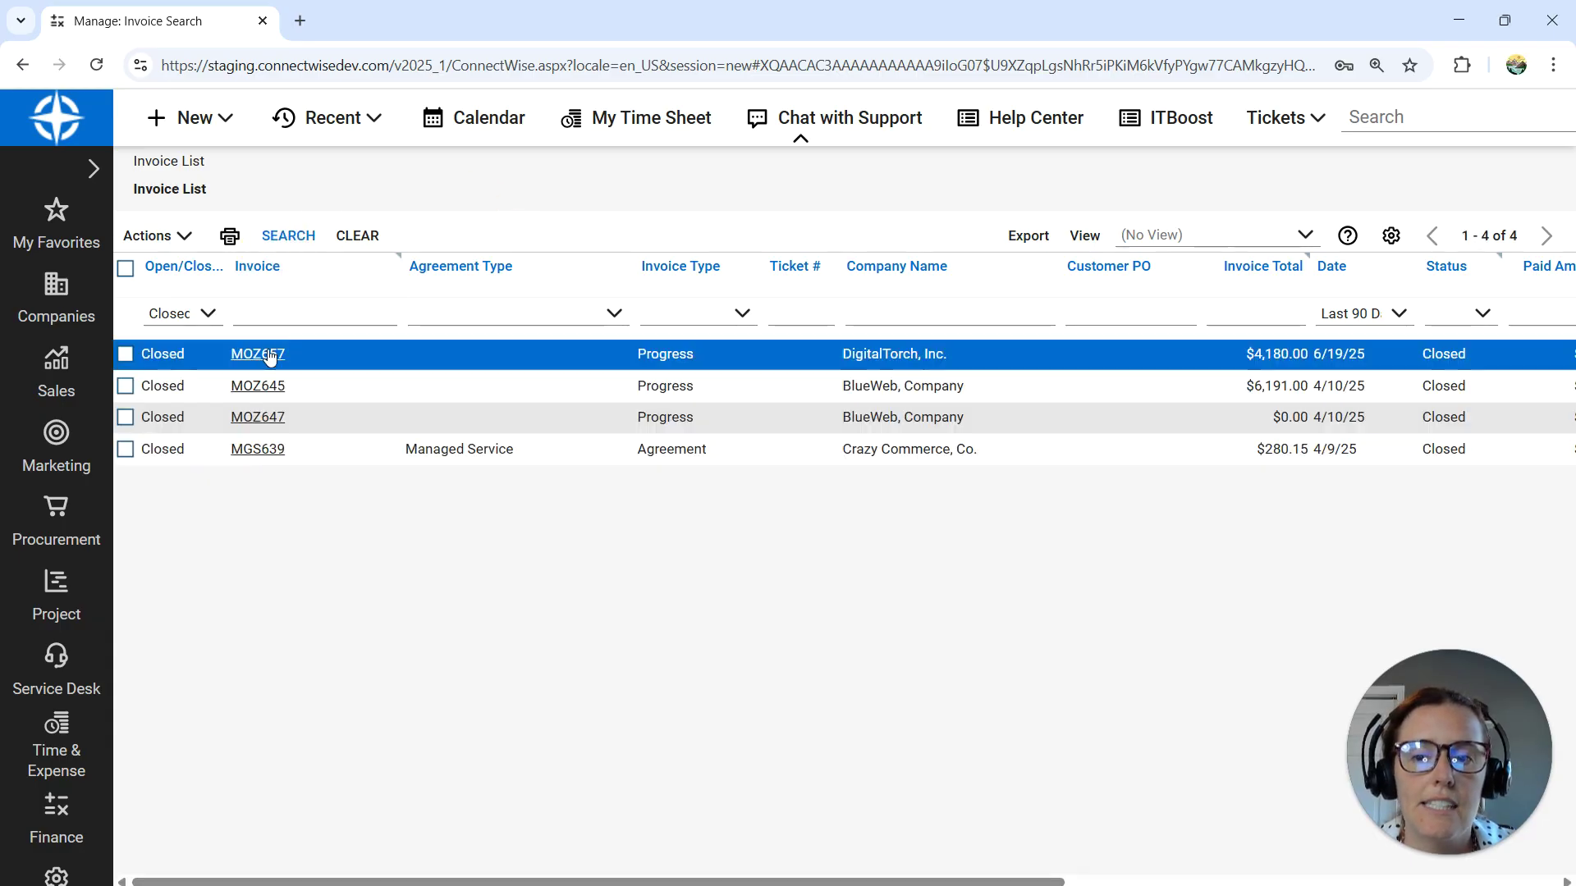
left_click(254, 354)
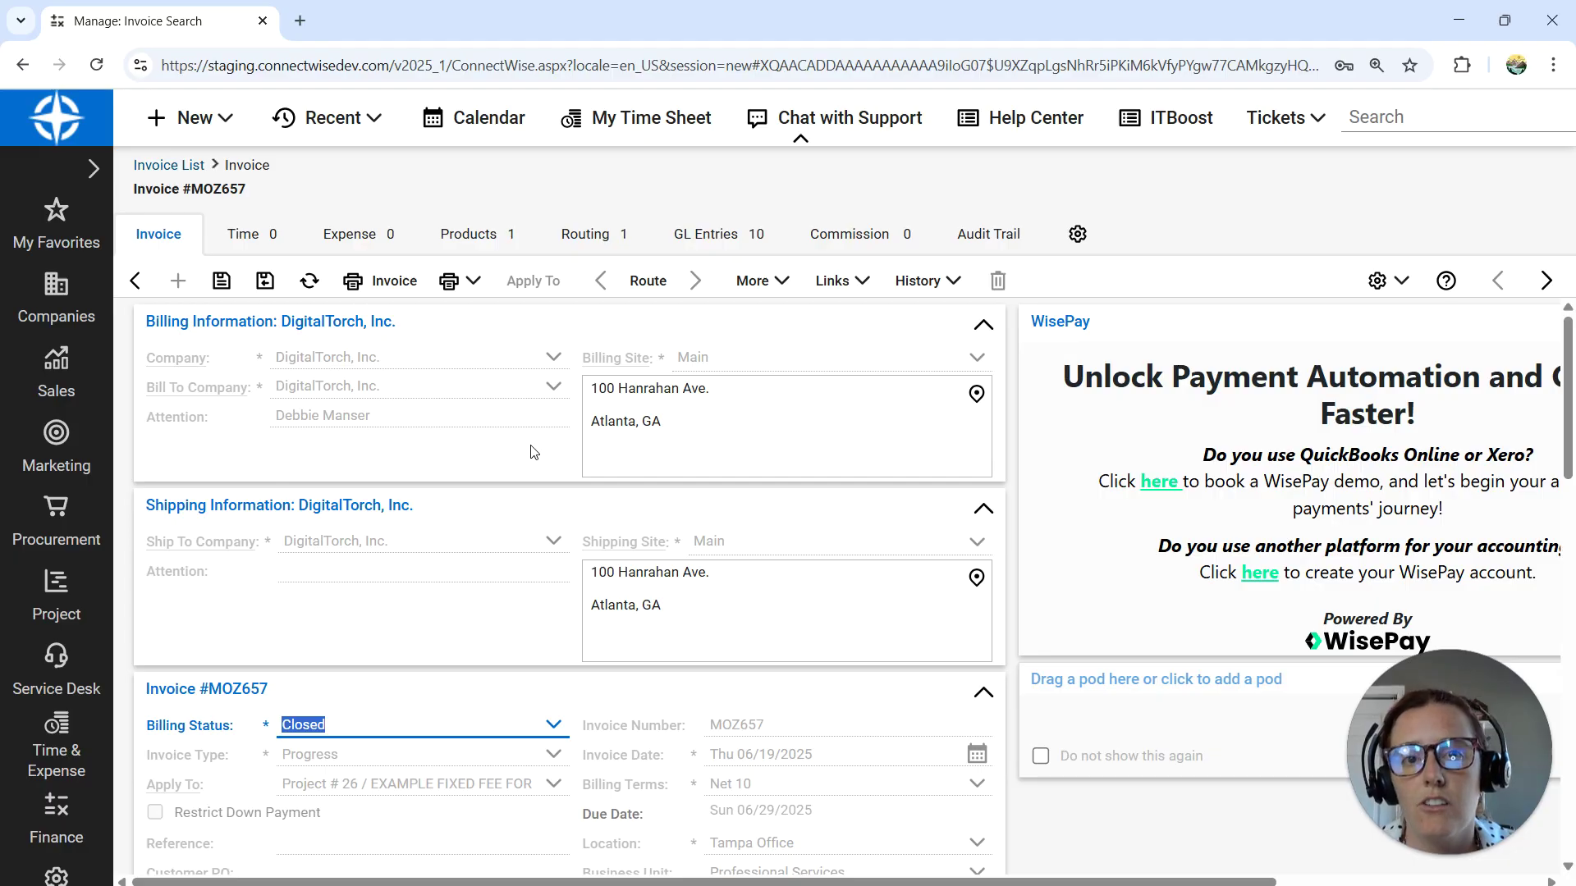
Follow the invoice's Company link to DigitalTorch's finance details and launch its website, gozynta.com.
left_click(176, 370)
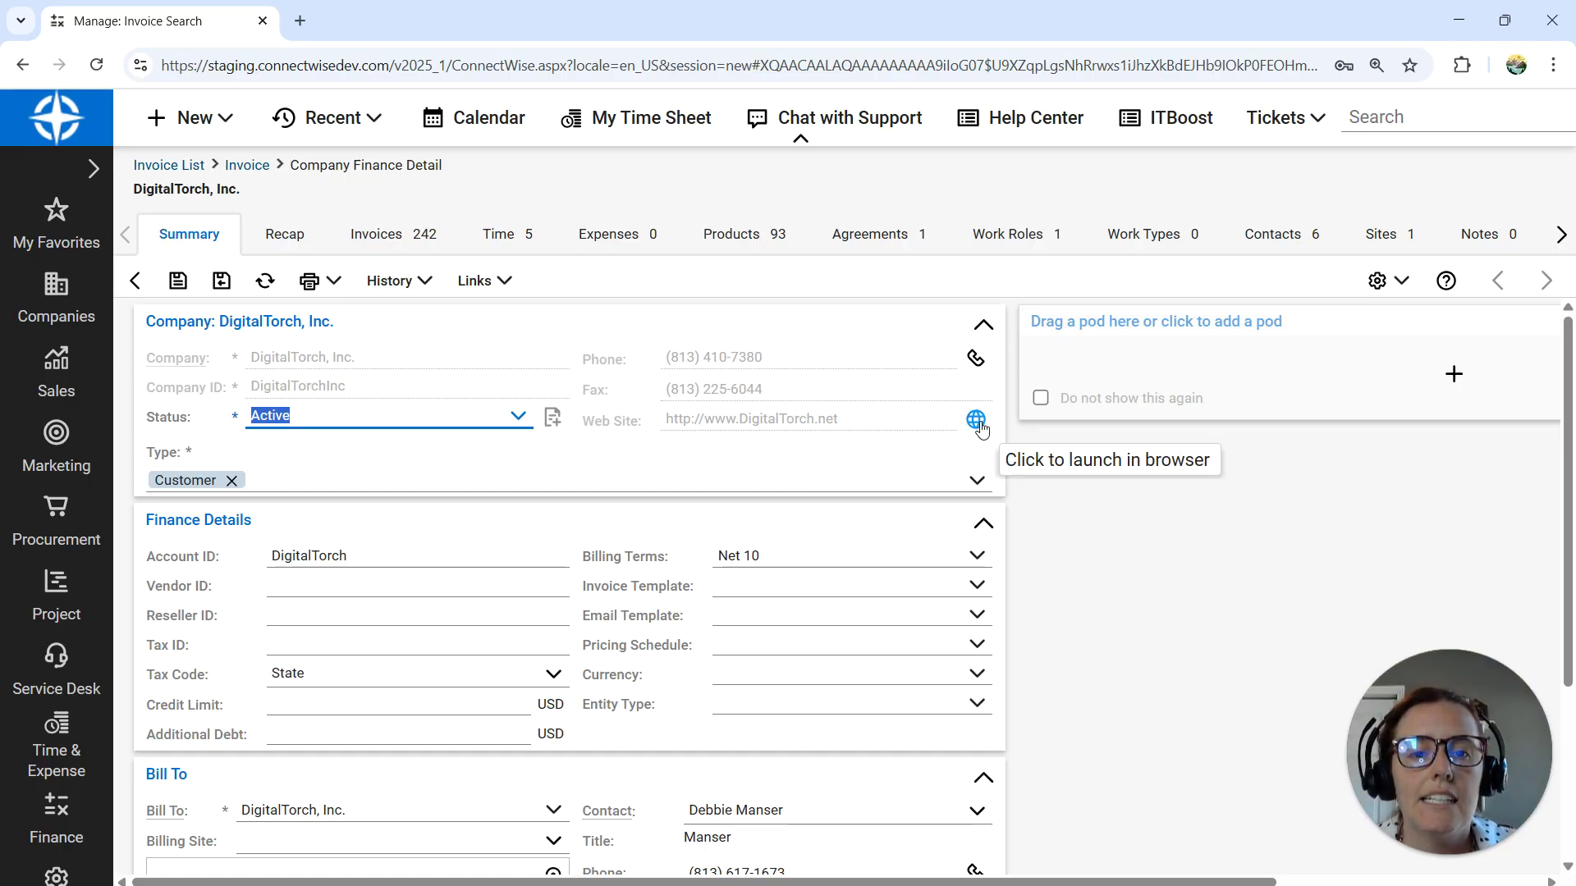
left_click(976, 420)
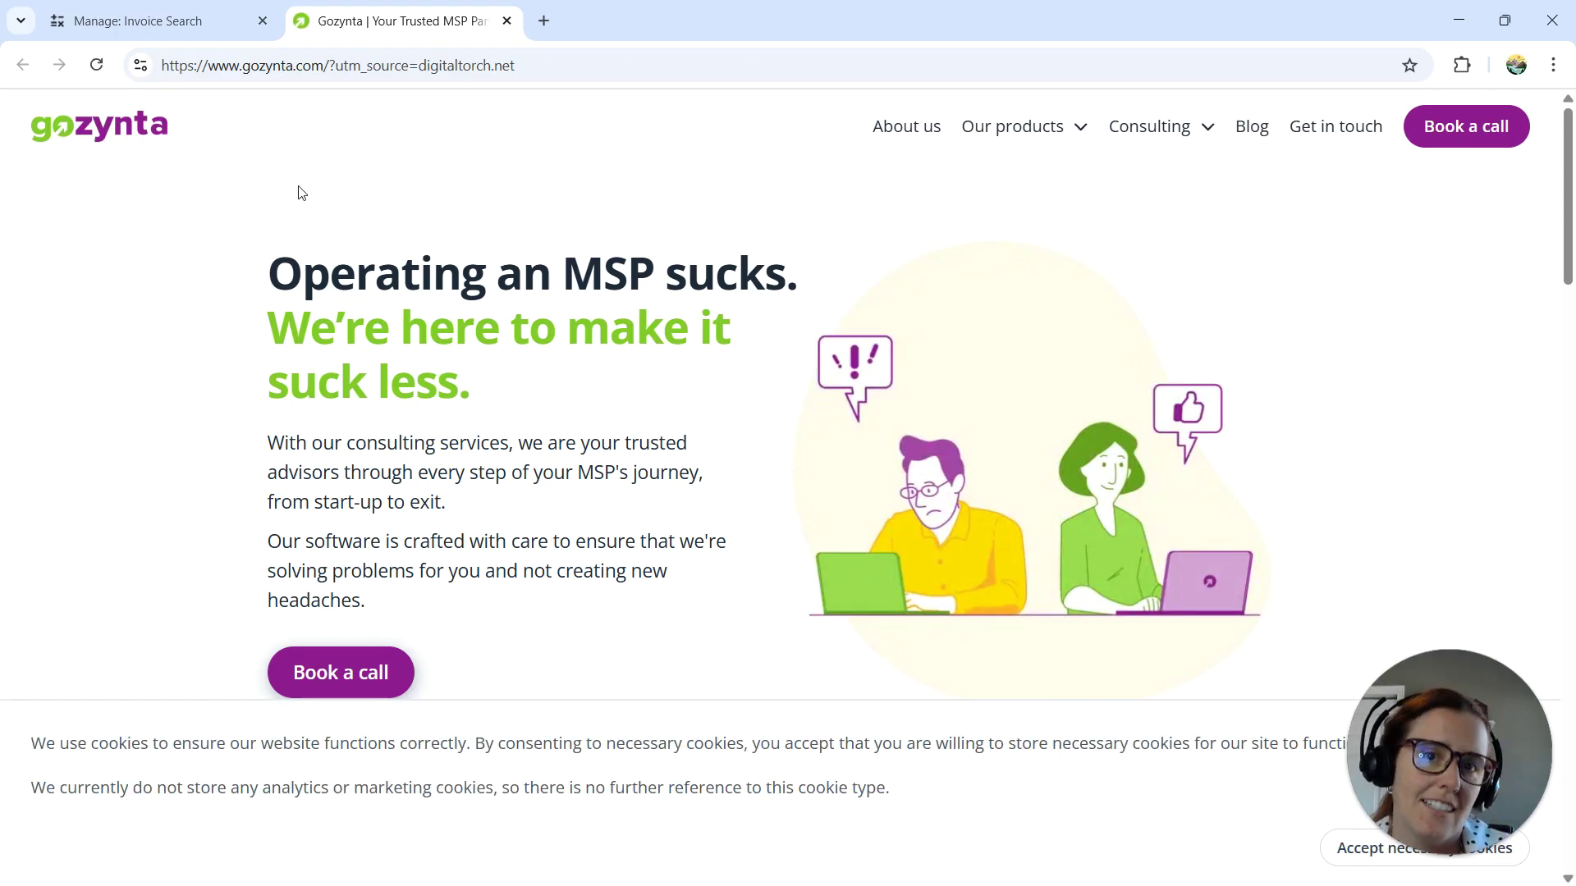
Switch back to the 'Manage: Invoice Search' browser tab.
left_click(146, 23)
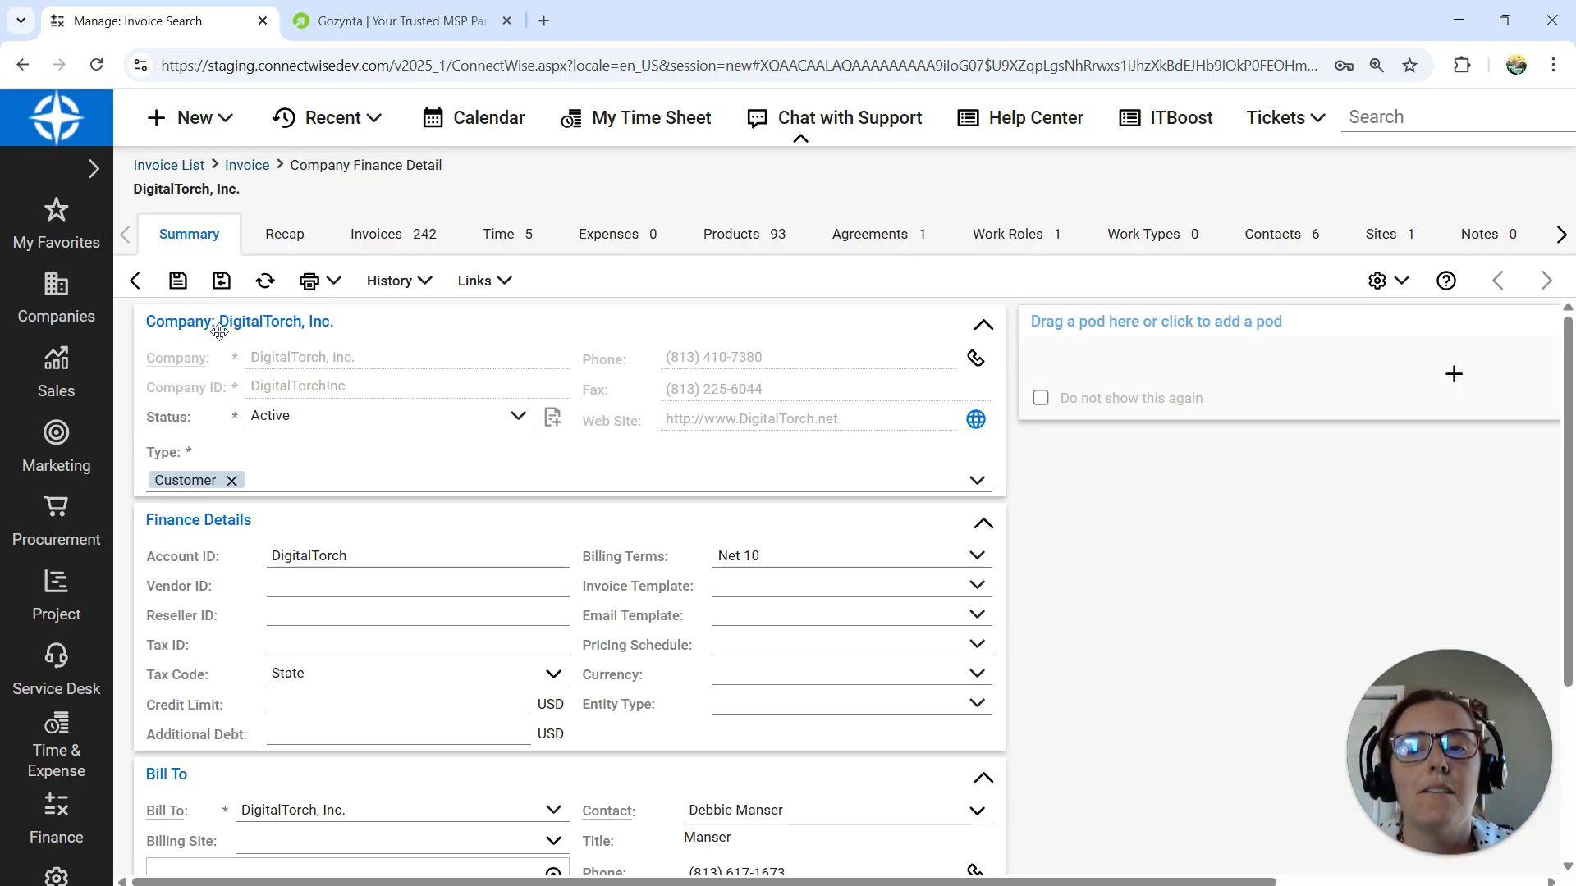
Open ticket 604 from Service Desk > Service Board, dismiss its Credit Hold note, and zoom to 150%.
left_click(58, 598)
left_click(58, 661)
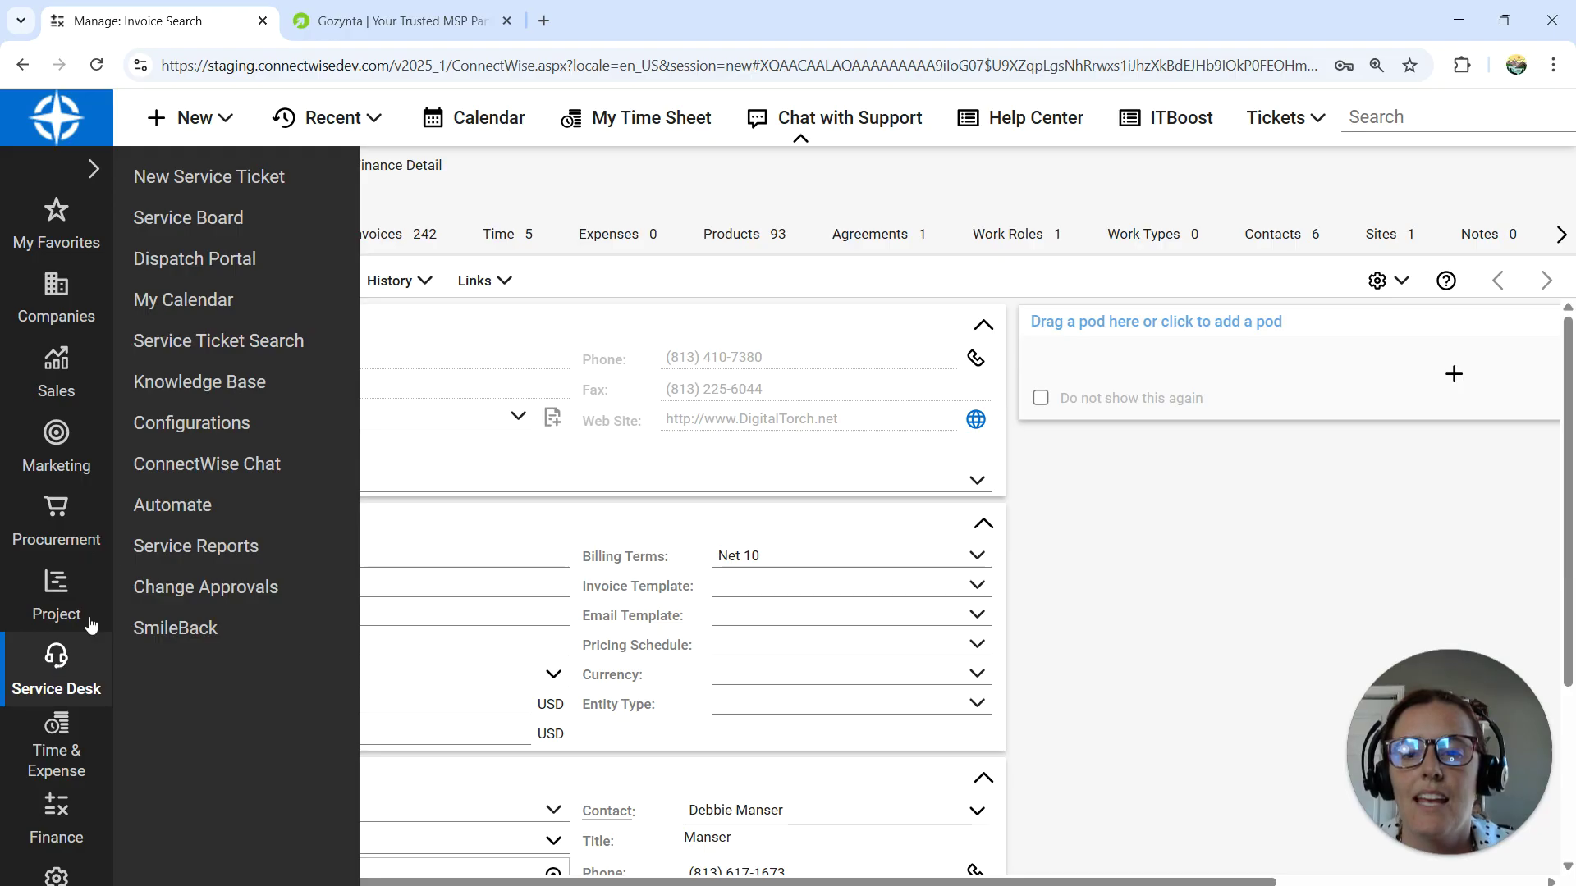
left_click(205, 218)
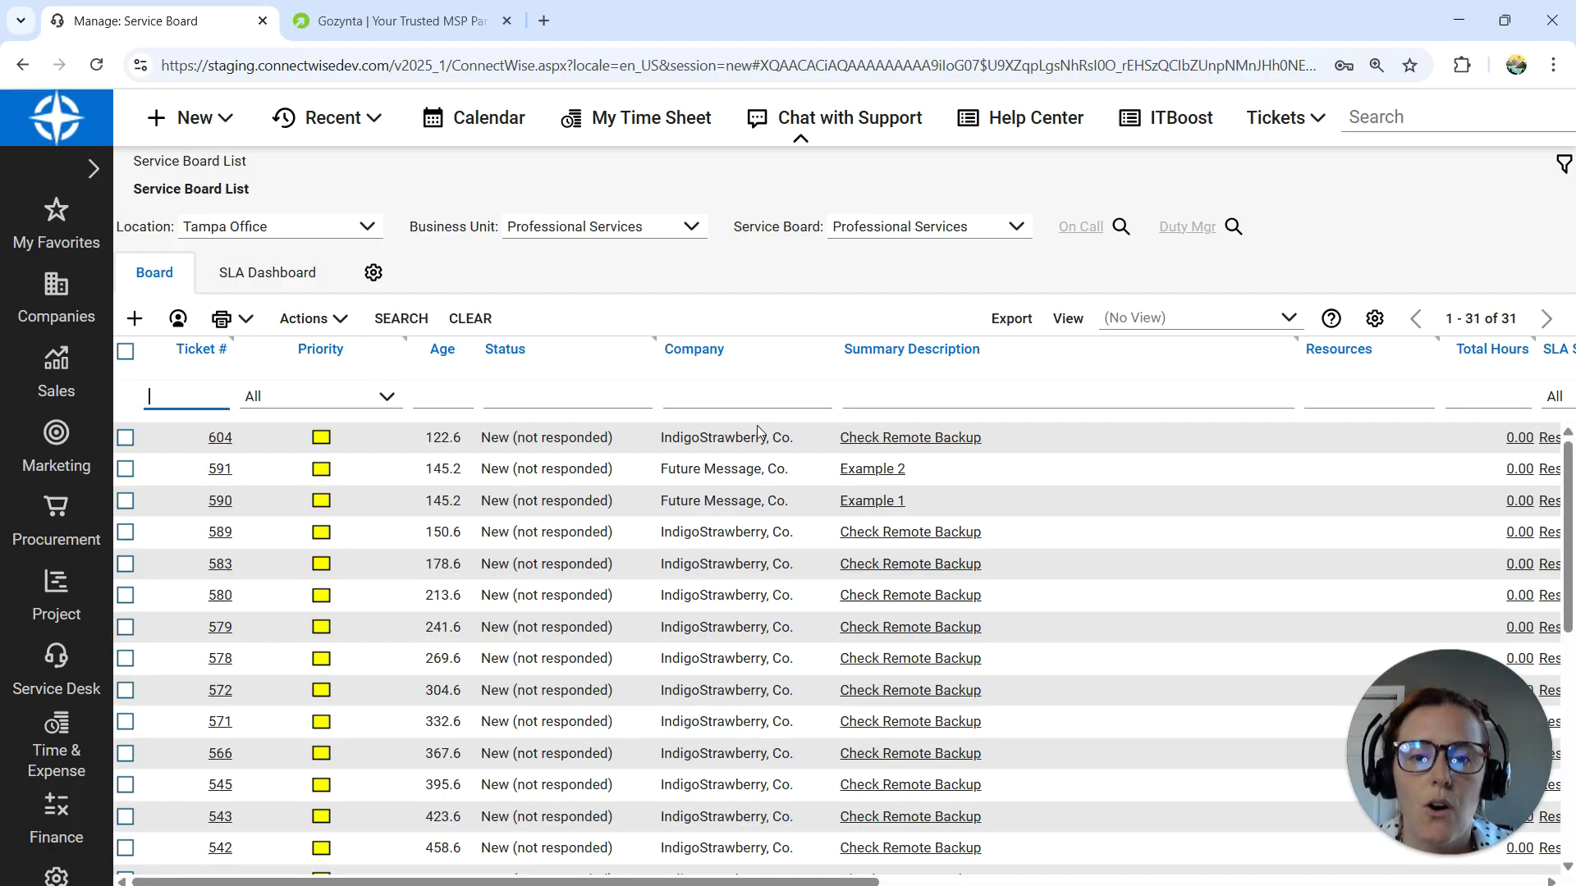
left_click(293, 435)
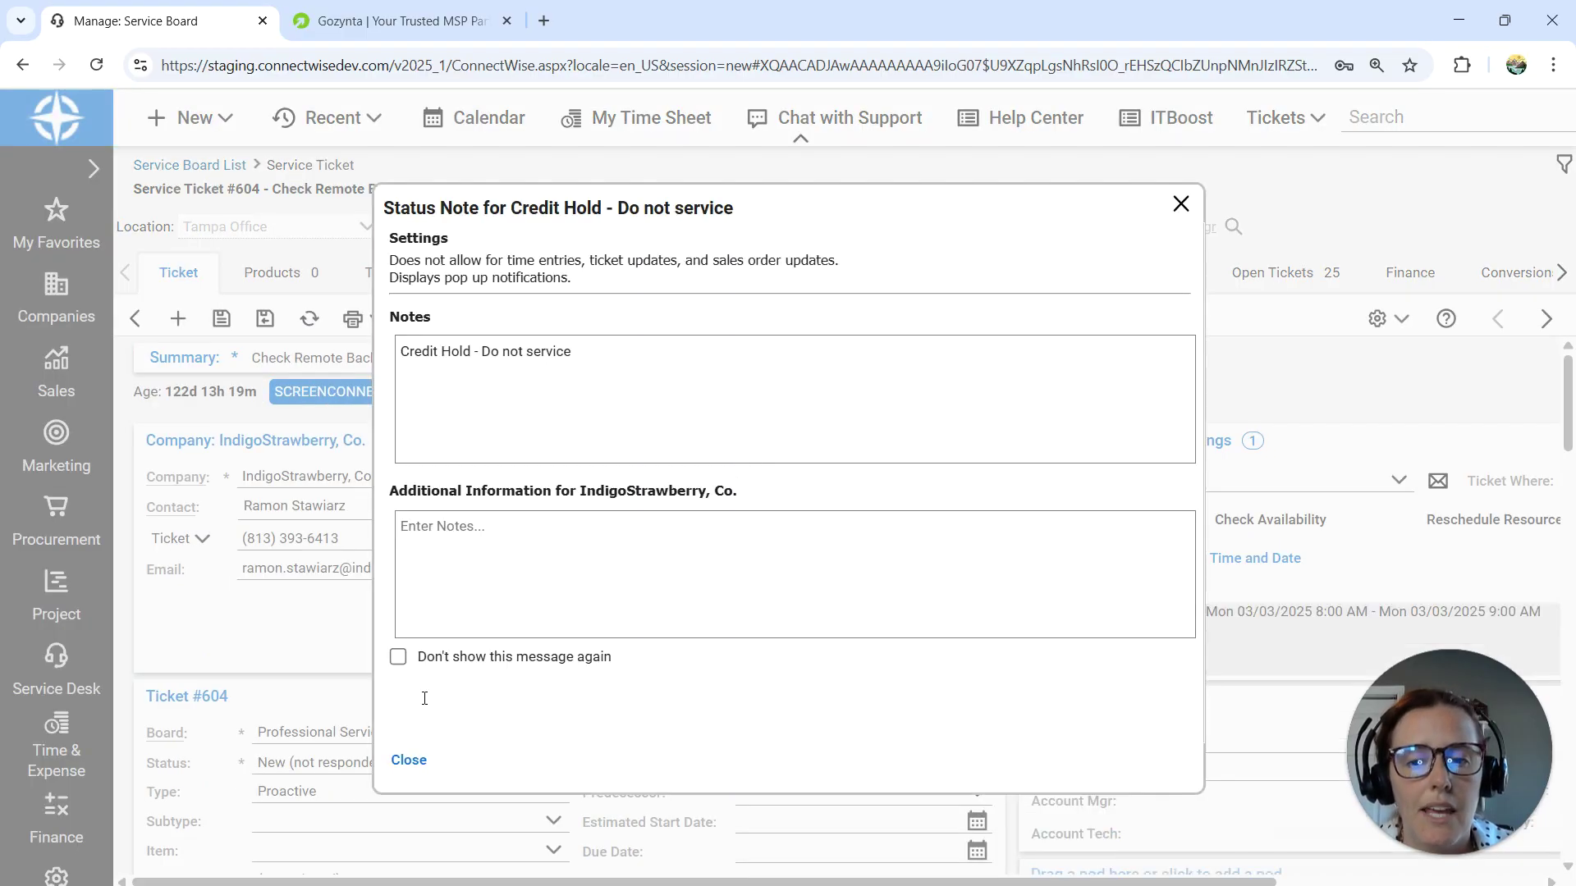
left_click(409, 759)
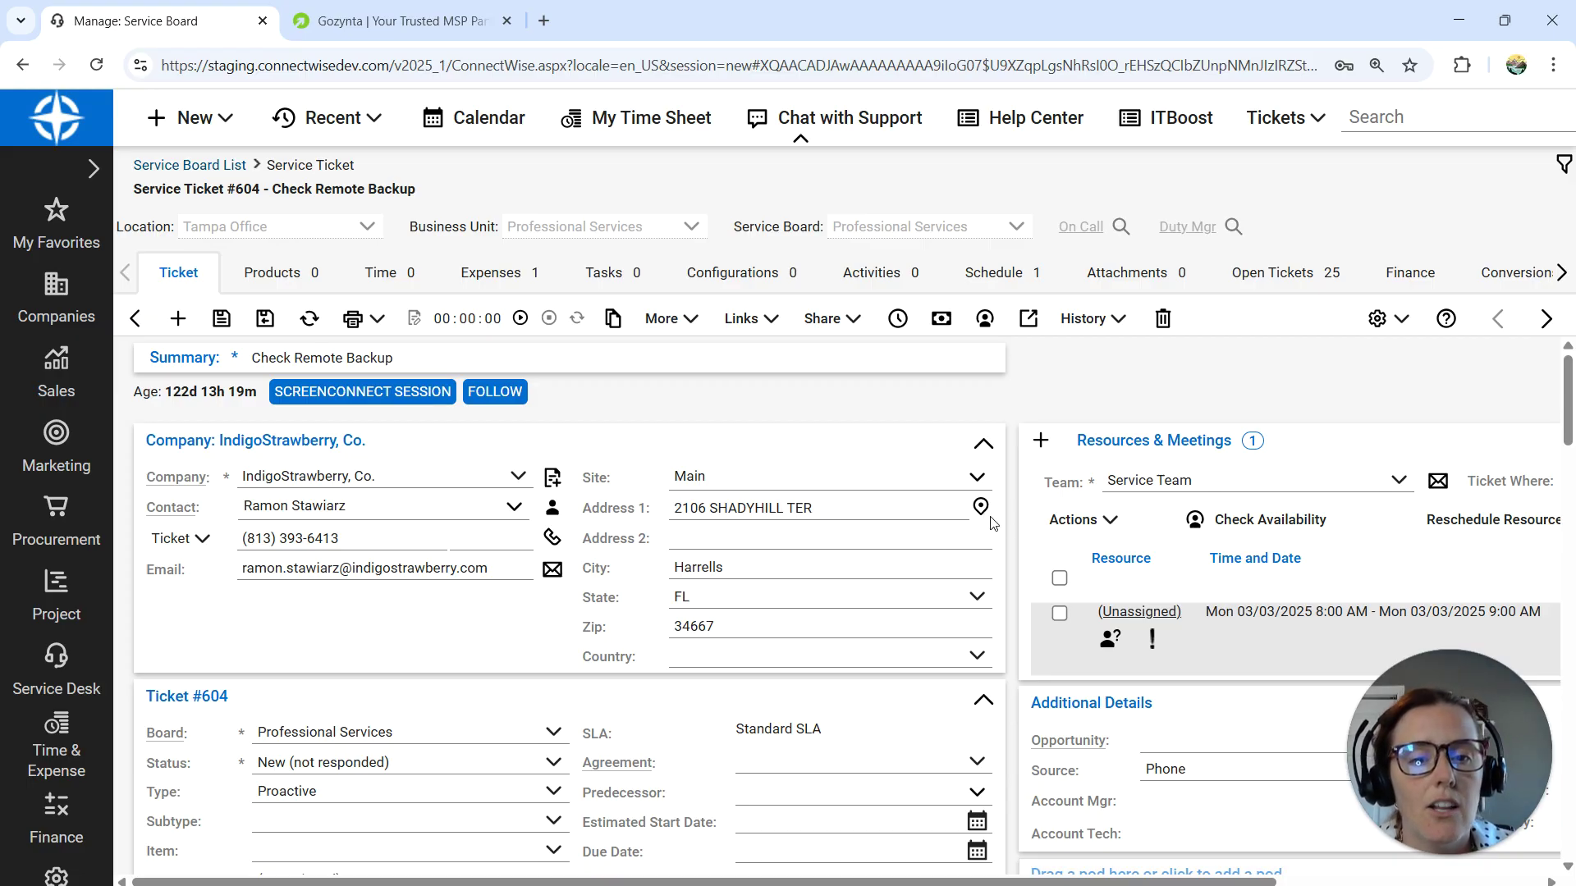
key("ctrl+plus")
key("ctrl+plus")
key("ctrl+plus")
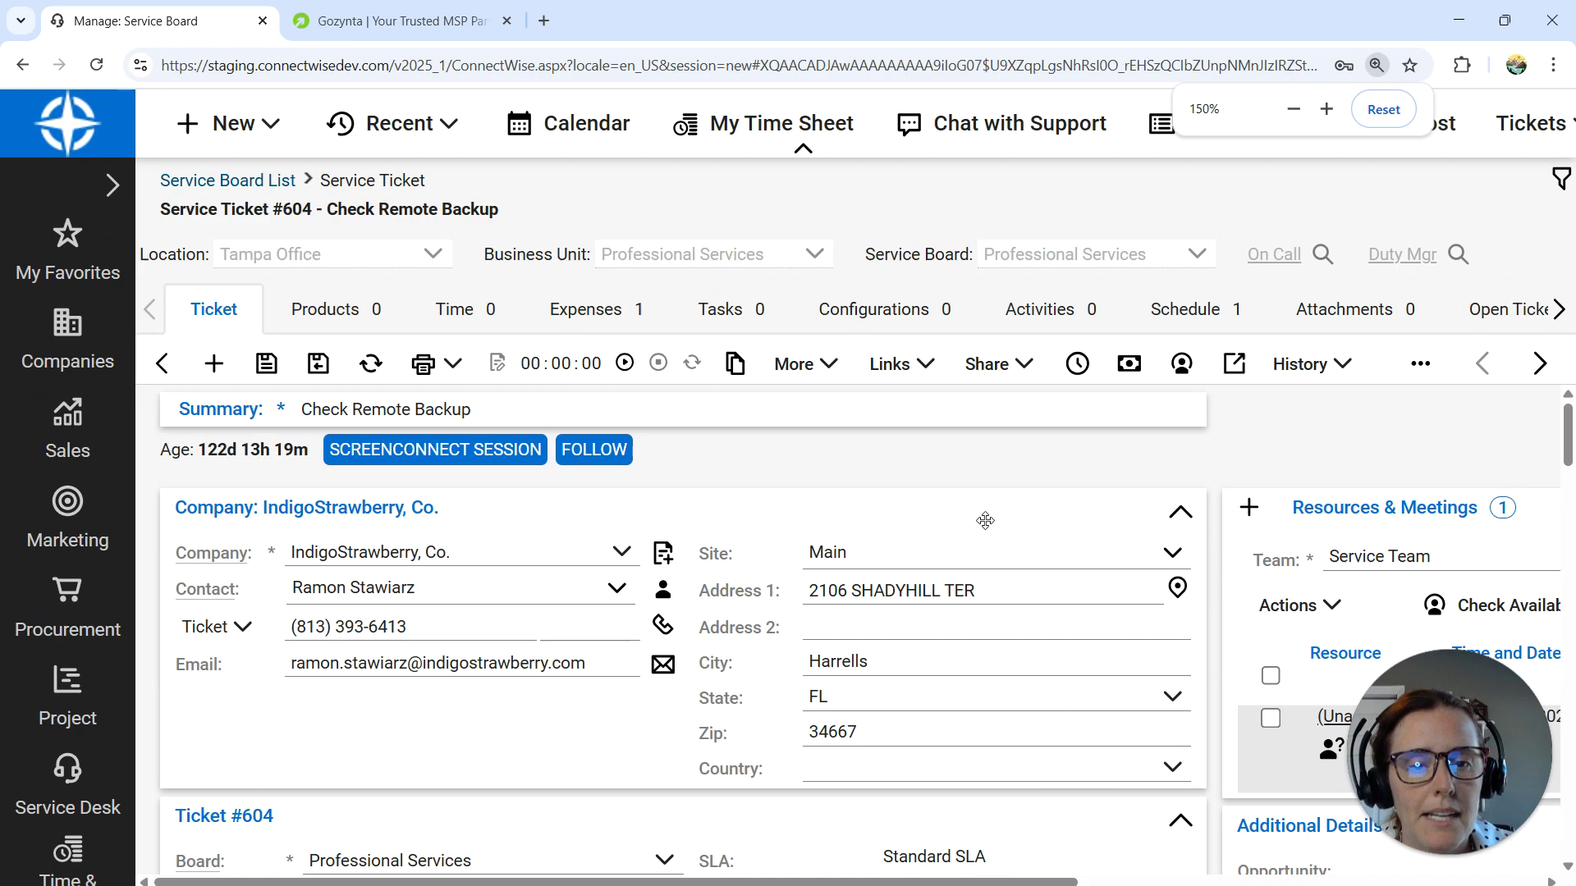
left_click(1178, 587)
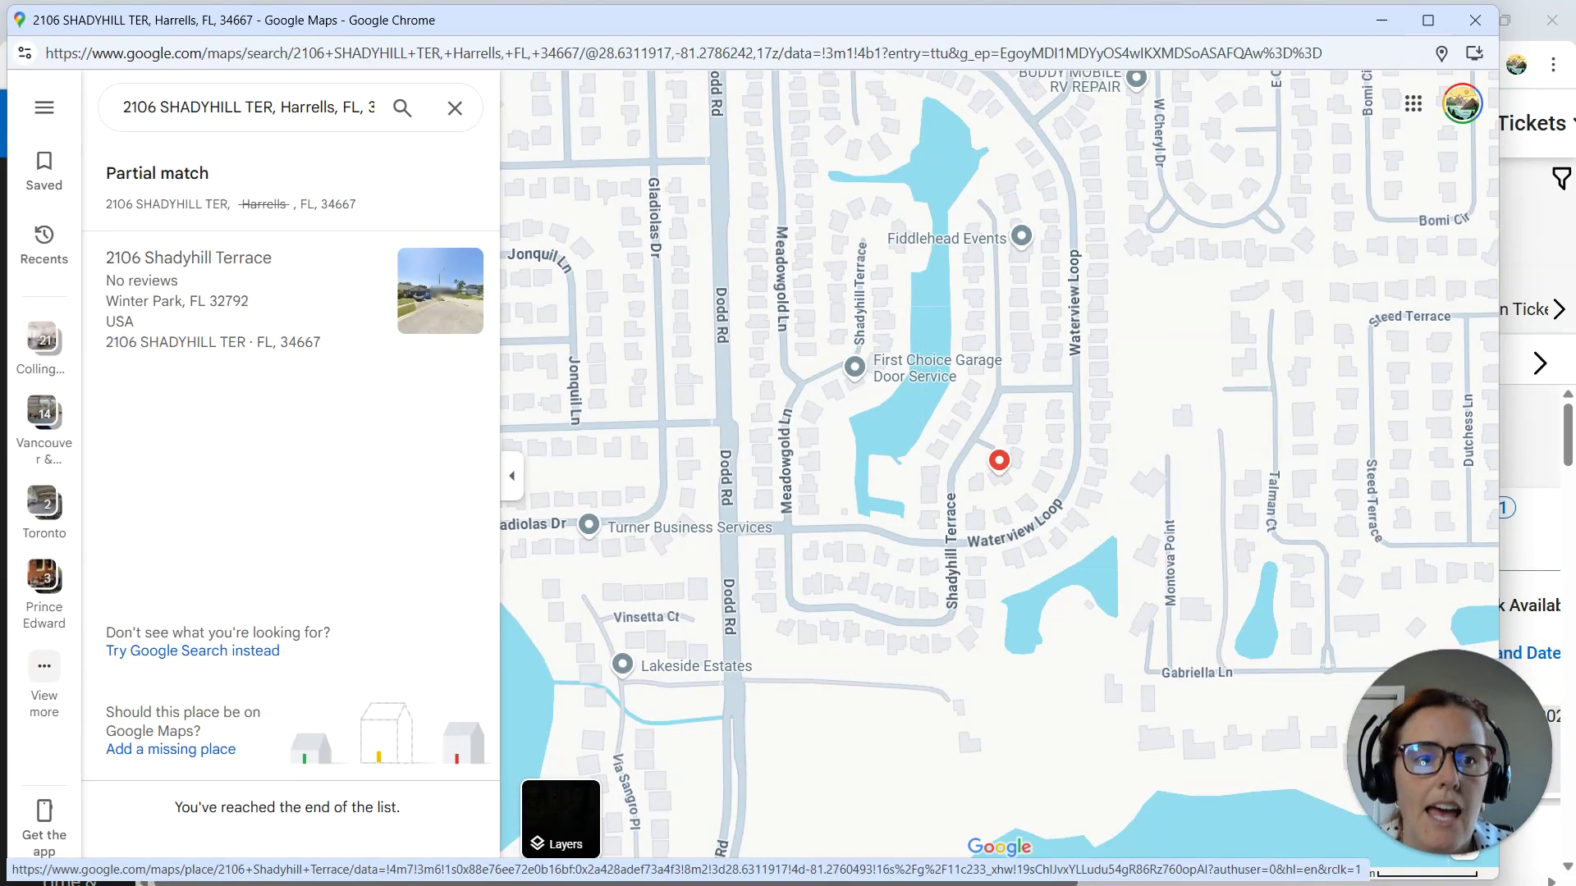
left_click(1475, 25)
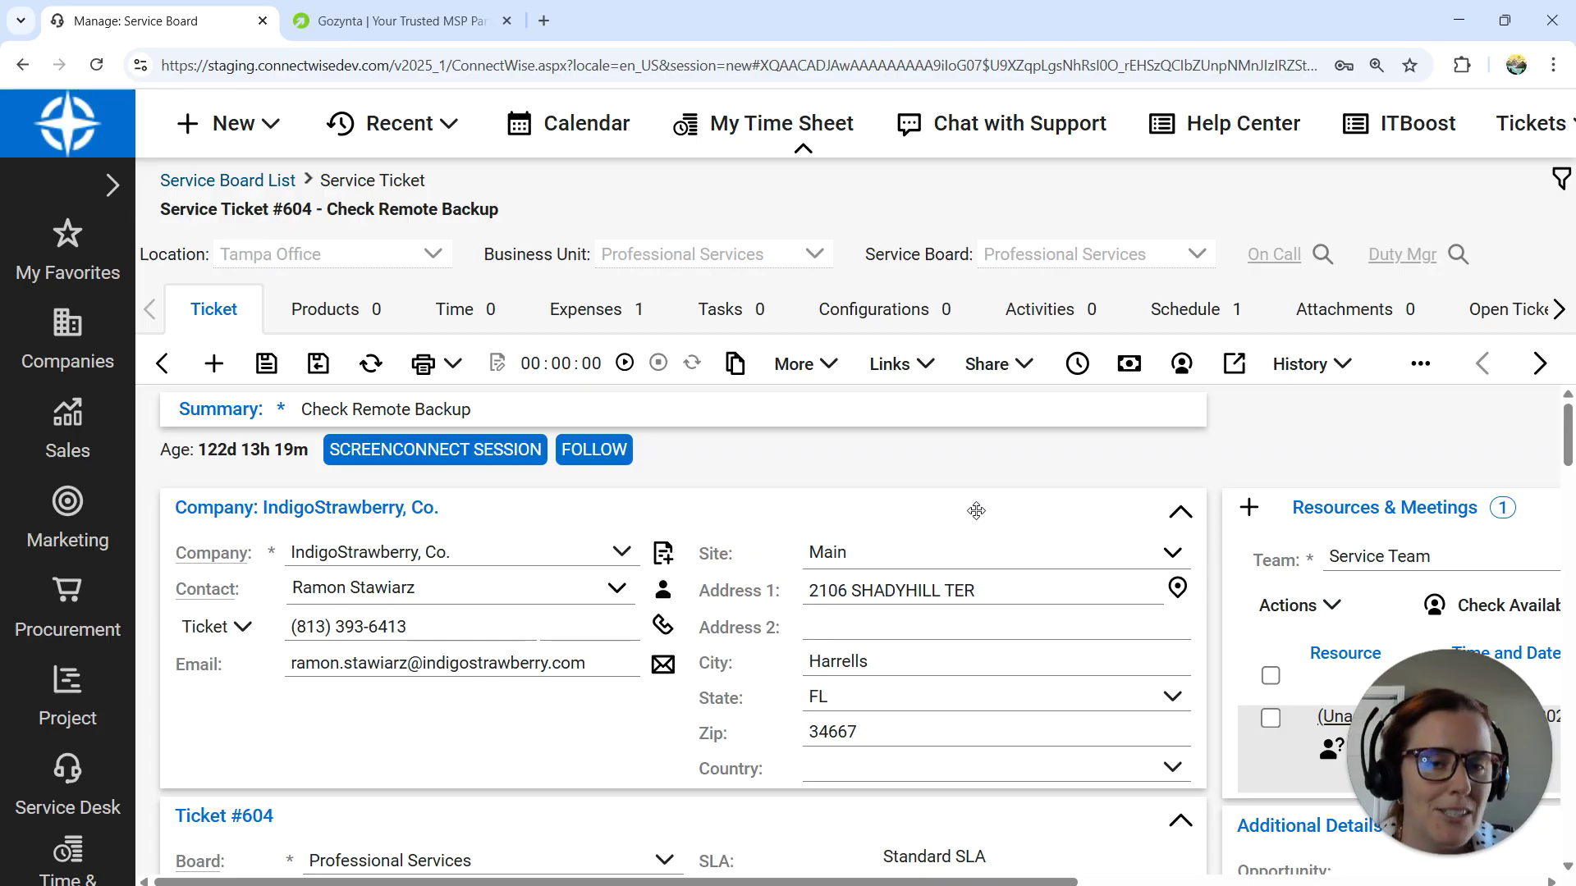
Try the ticket's Agreement link and dismiss the missing-agreement warning.
scroll(989, 574, "down", 4)
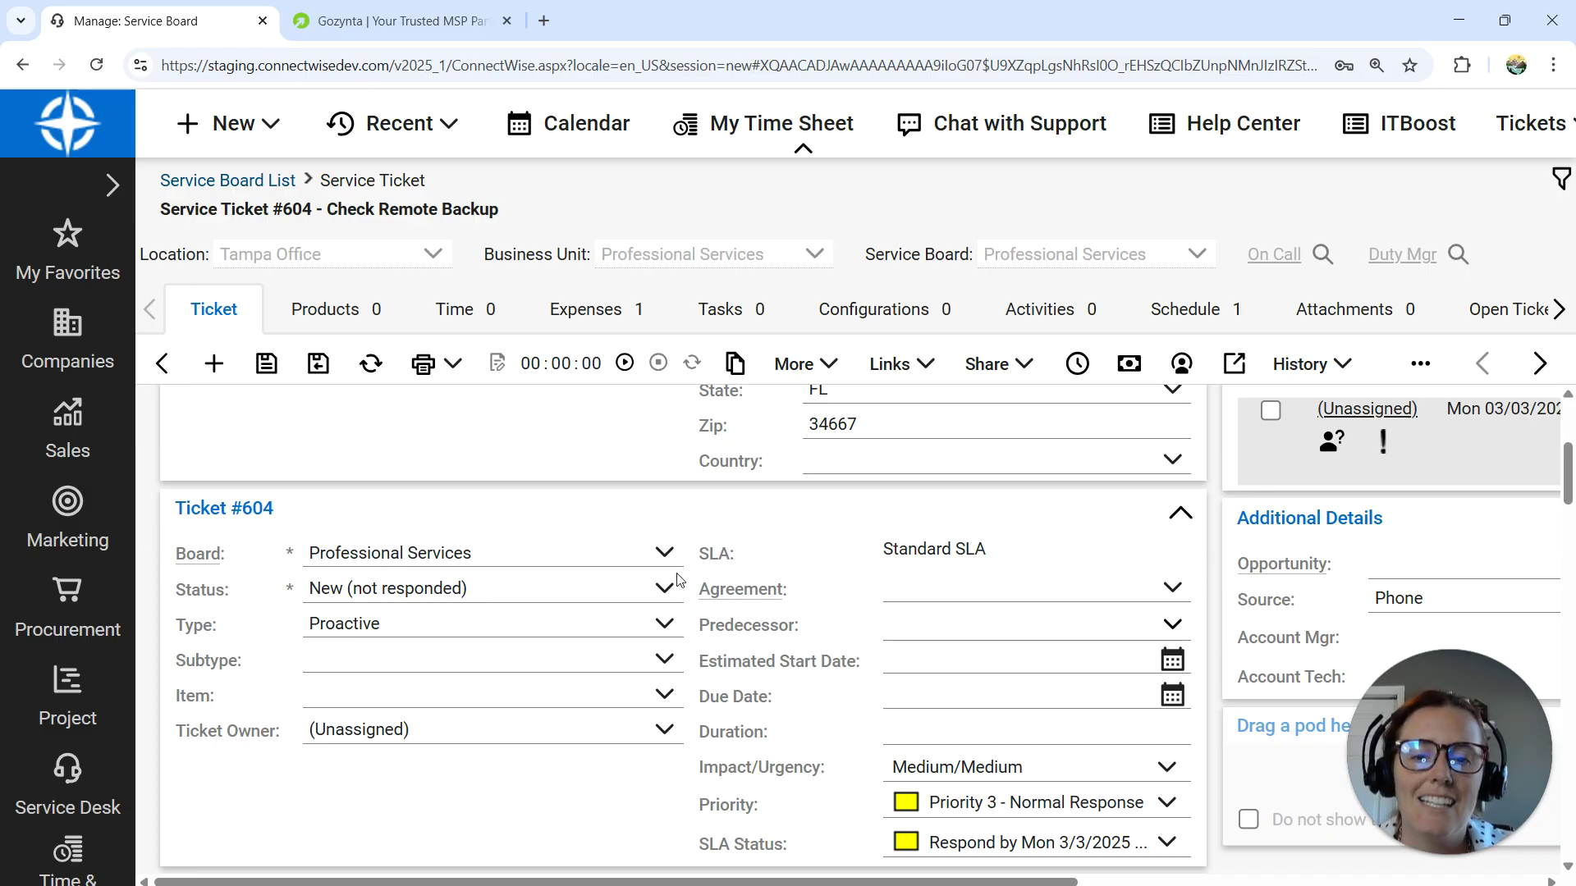
left_click(750, 589)
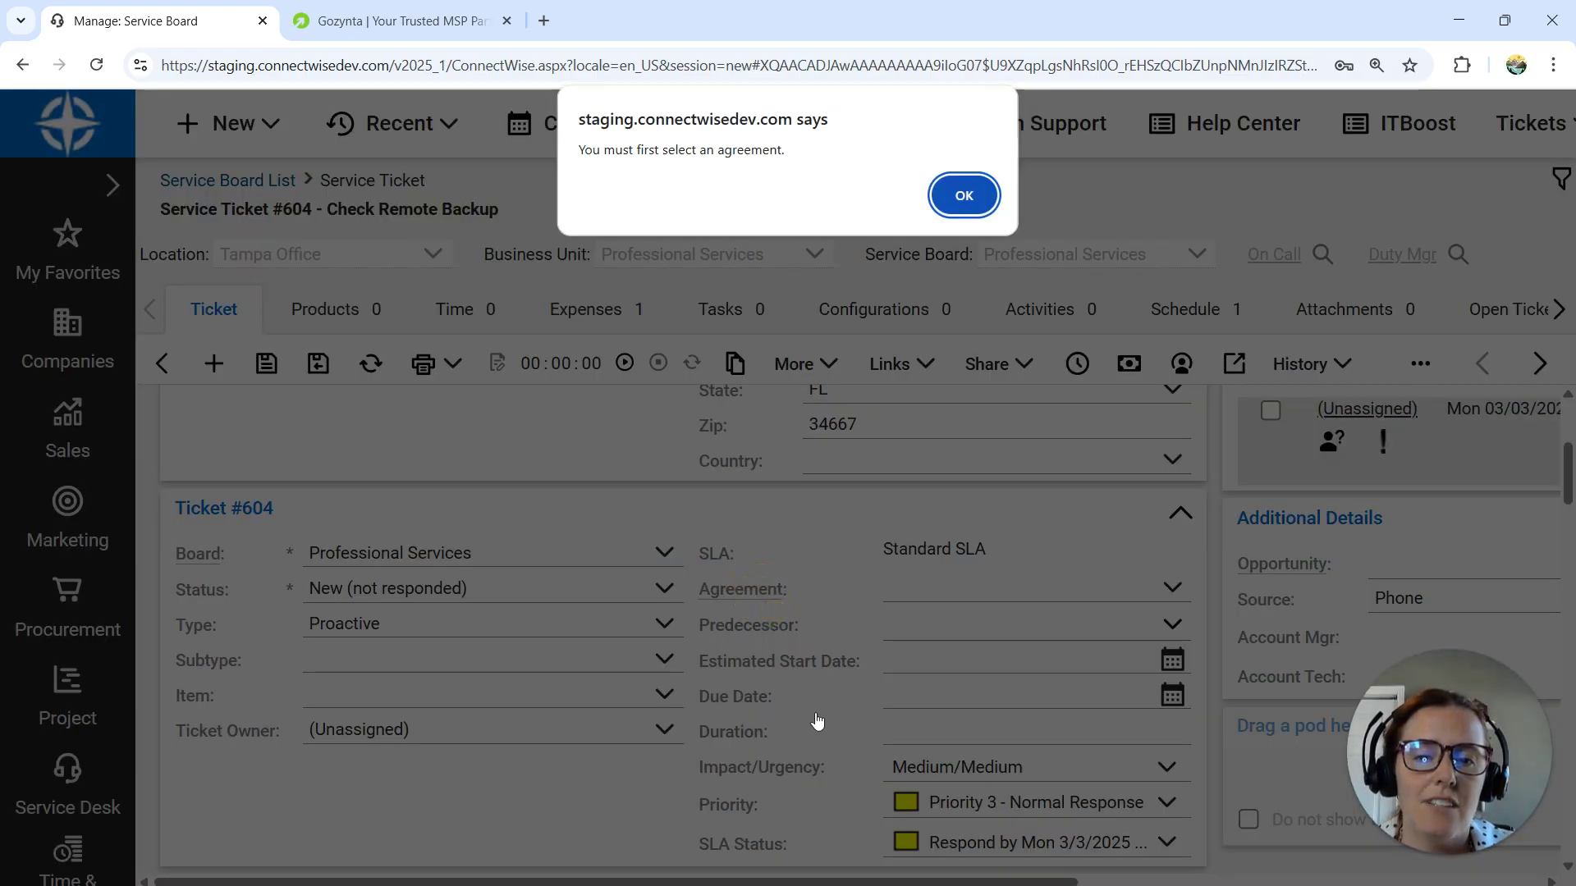
left_click(964, 197)
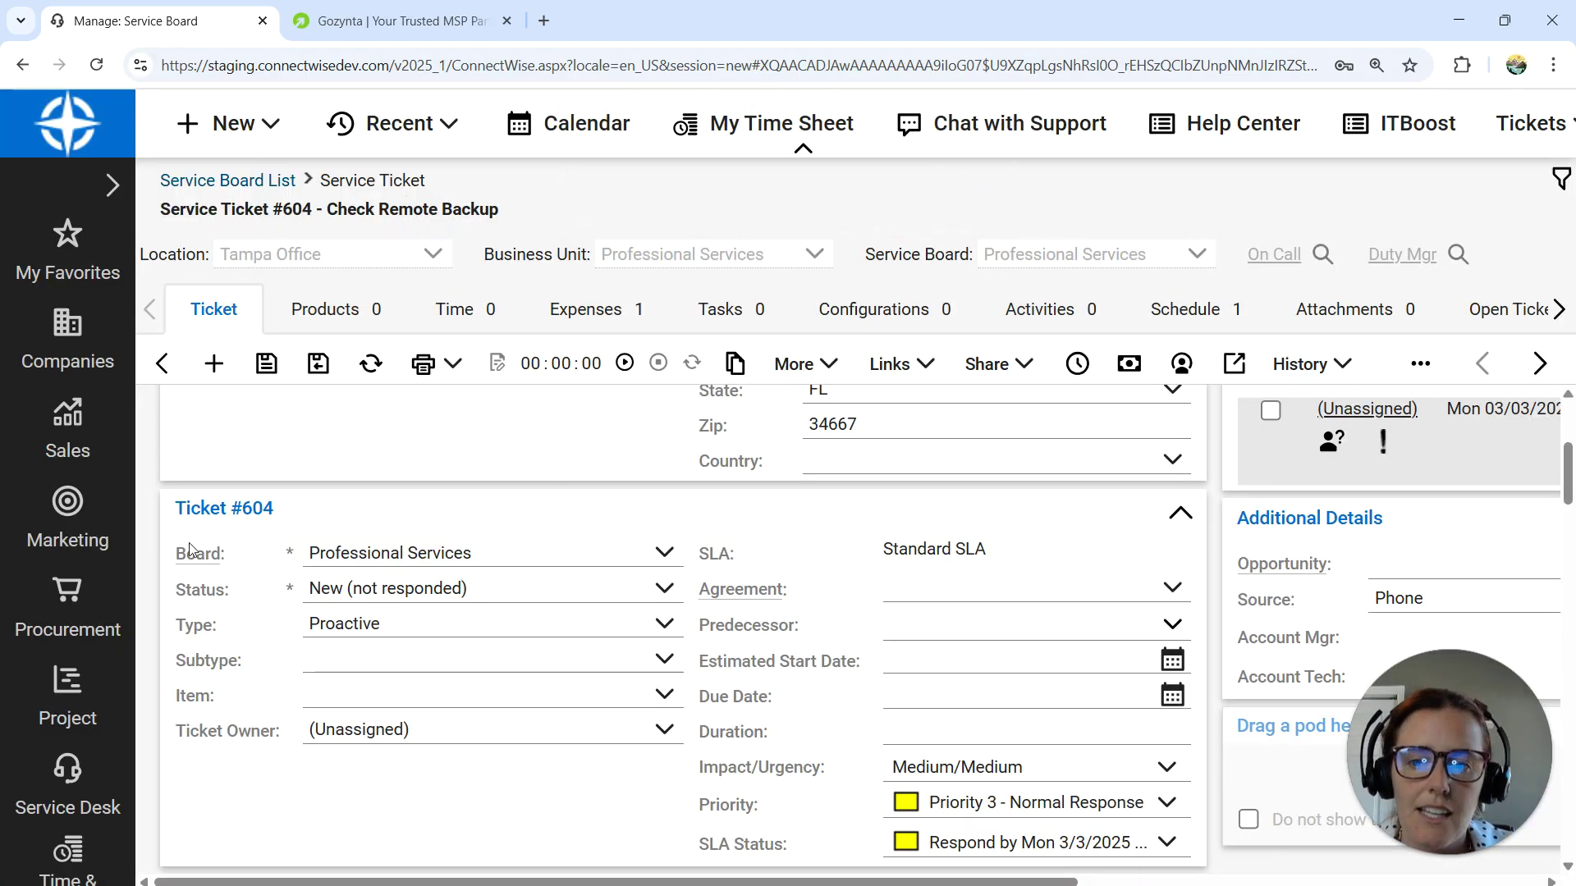